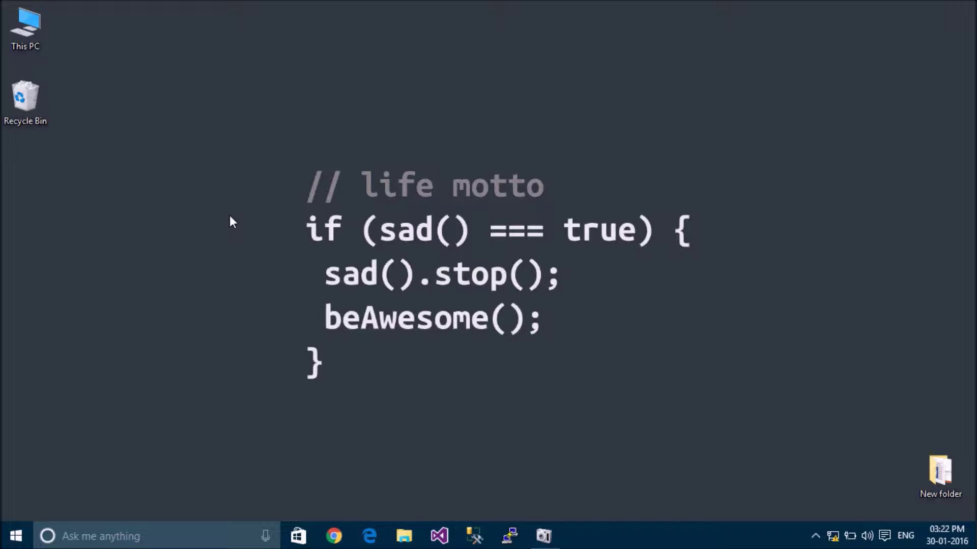
- After checking system info, launch Hyper-V Manager via a 'hyper' search and open Virtual Switch Manager
key(alt+Return)
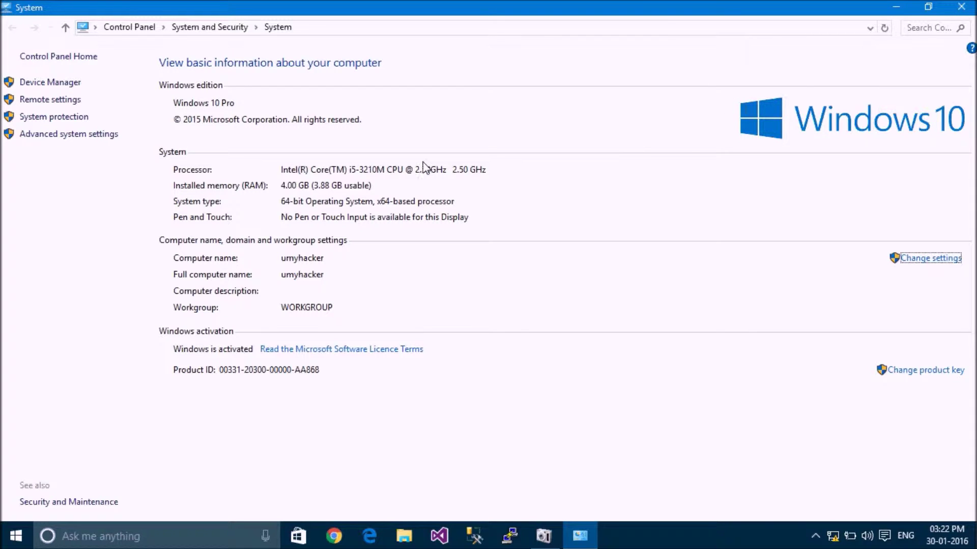
click(961, 6)
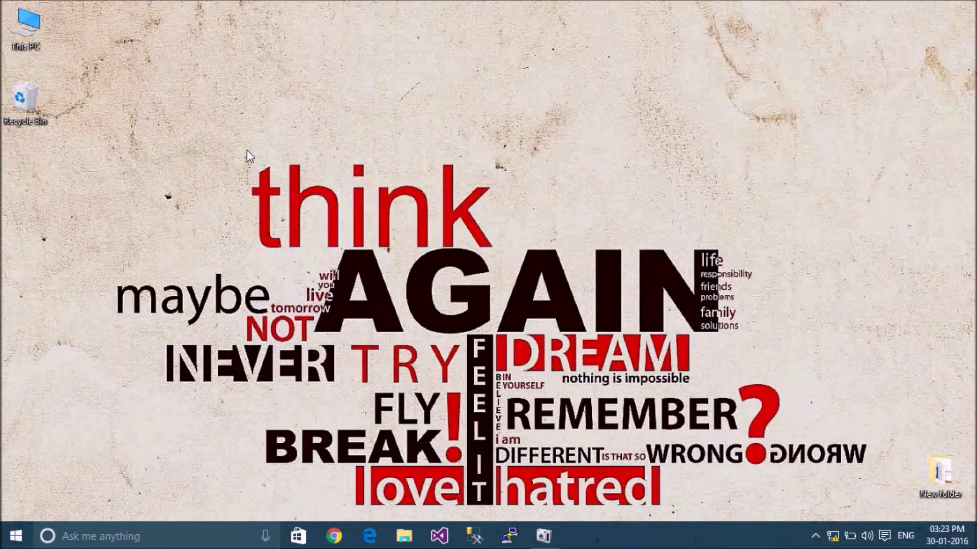
click(111, 545)
text(hyper)
key(Return)
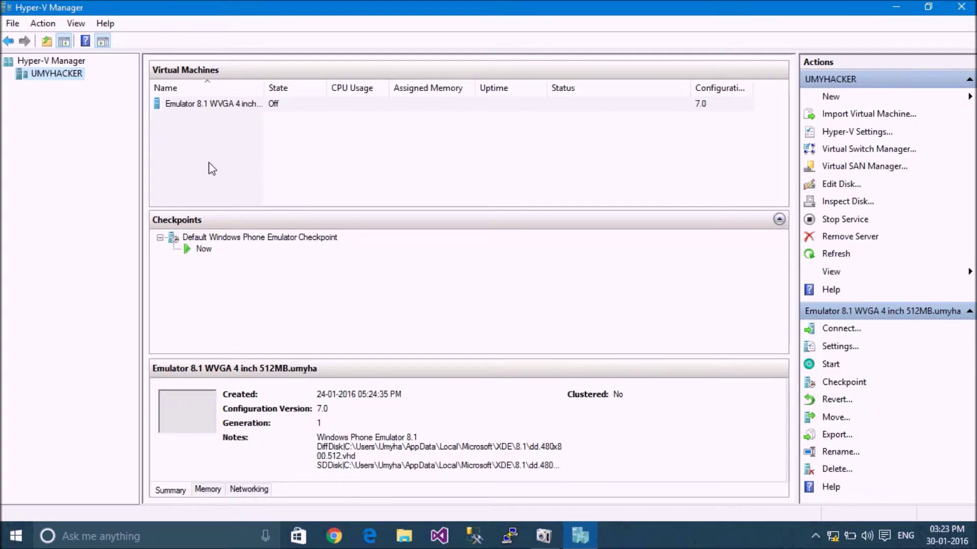
click(880, 151)
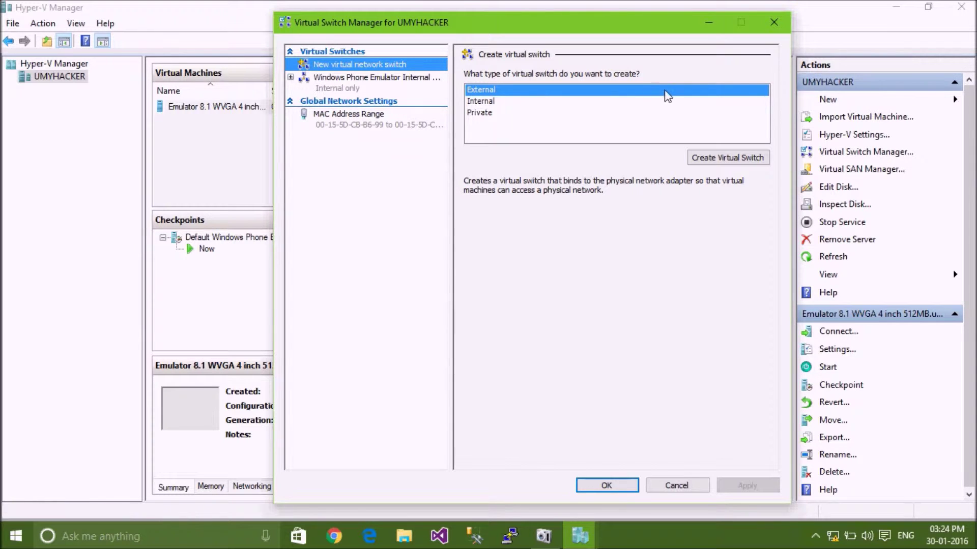
- Review the existing emulator internal switch, then choose a new virtual network switch of type Internal
click(351, 83)
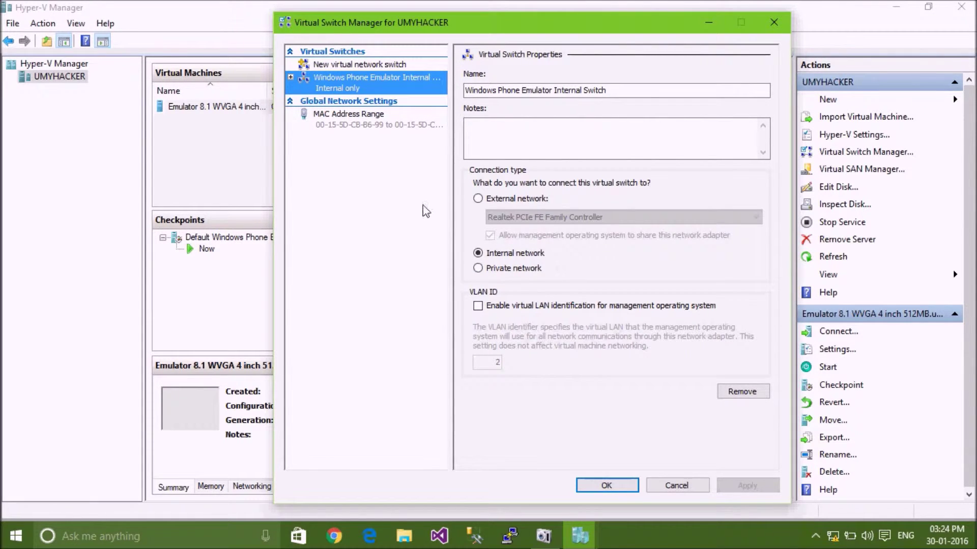
click(323, 66)
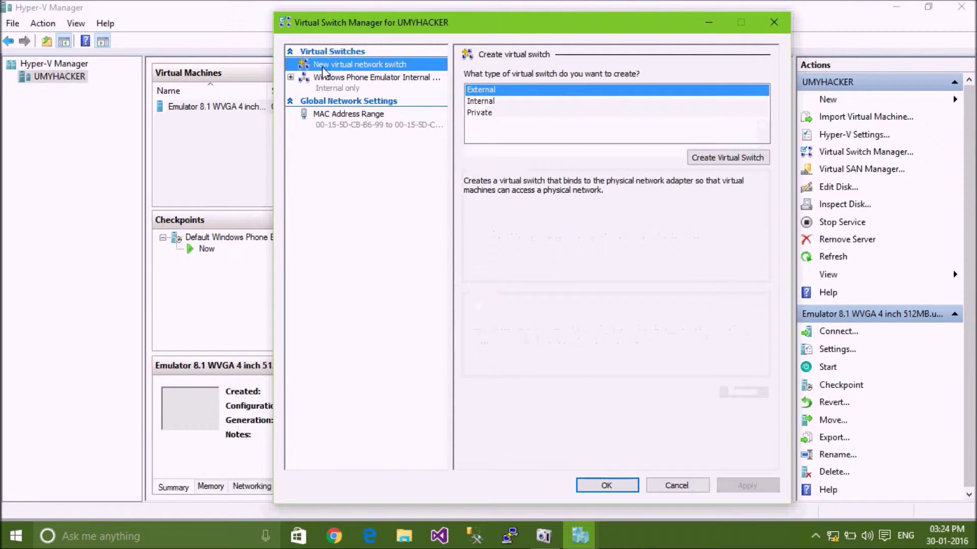
click(479, 104)
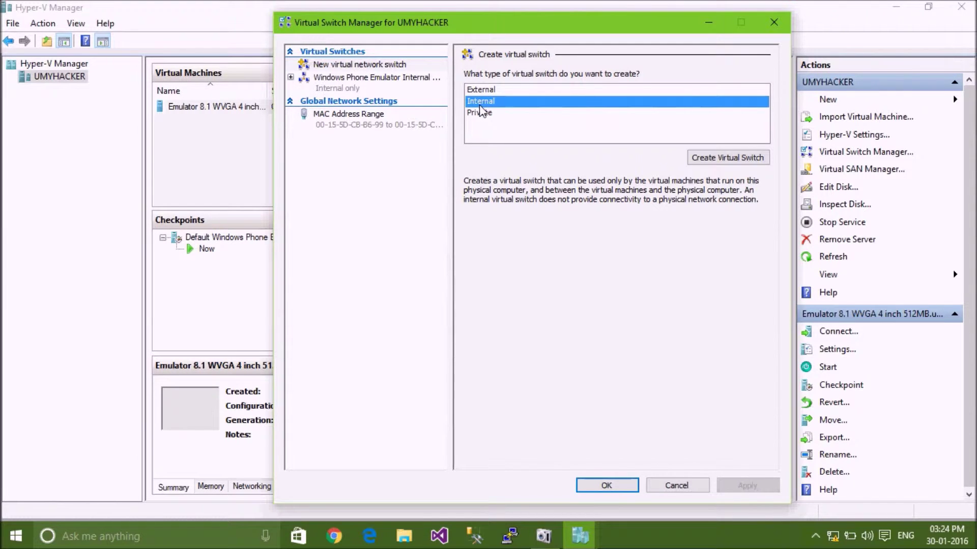
- Create the internal switch named 'Main Switch' with note 'To Communicate with host and other VM' and save it
click(748, 164)
drag(530, 90, 450, 97)
text(Main S)
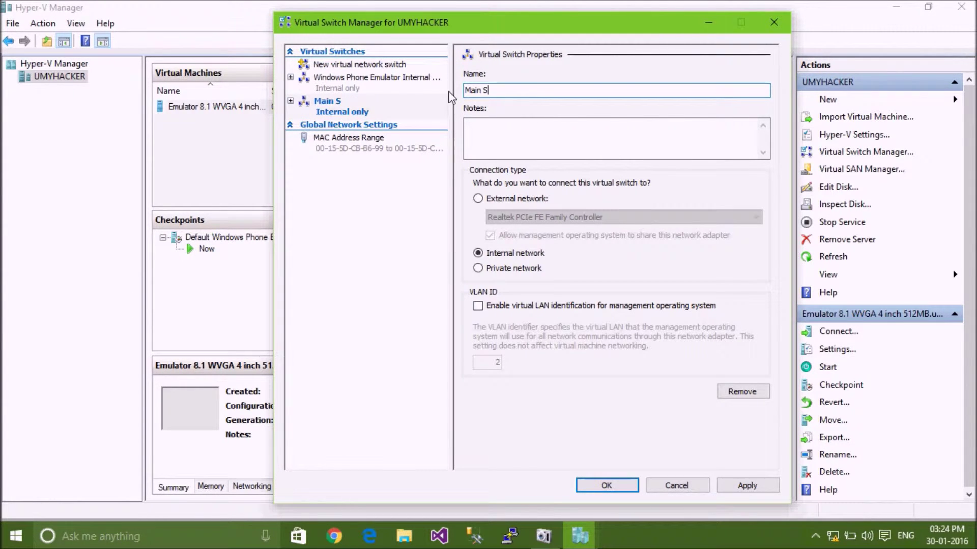
text(witch)
click(528, 142)
text(To Communicate w)
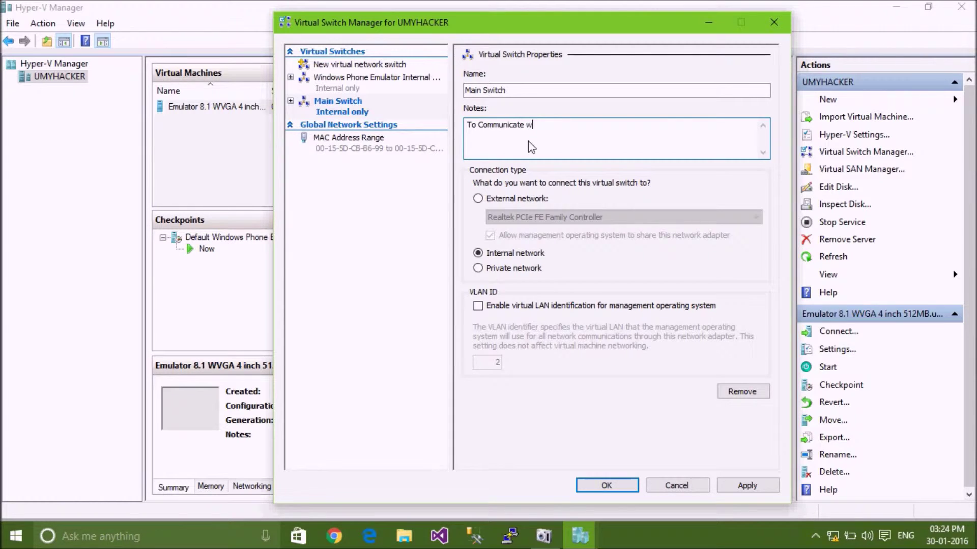
text(ith host and other V)
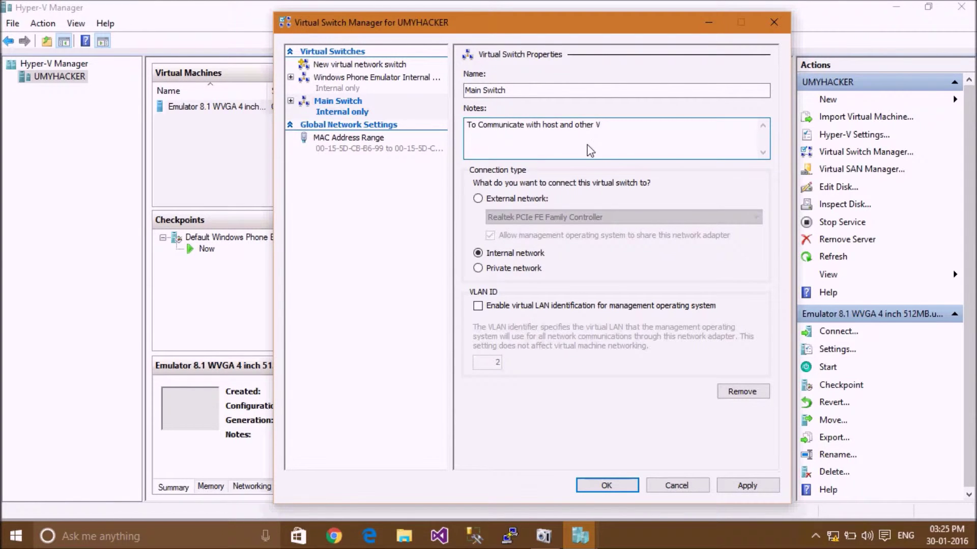
text(M)
click(613, 484)
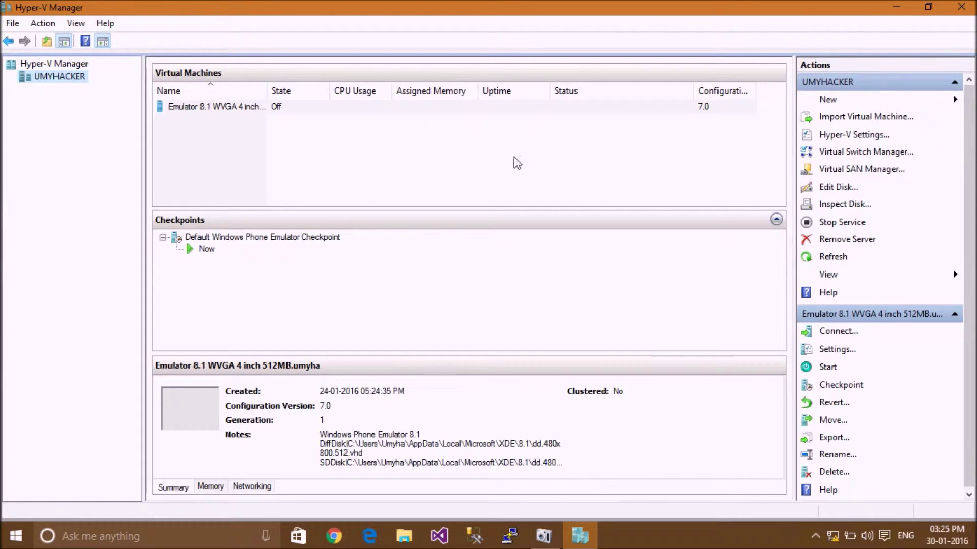
- Start the New Virtual Machine wizard and name the machine 'Ubuntu'
click(885, 101)
click(885, 101)
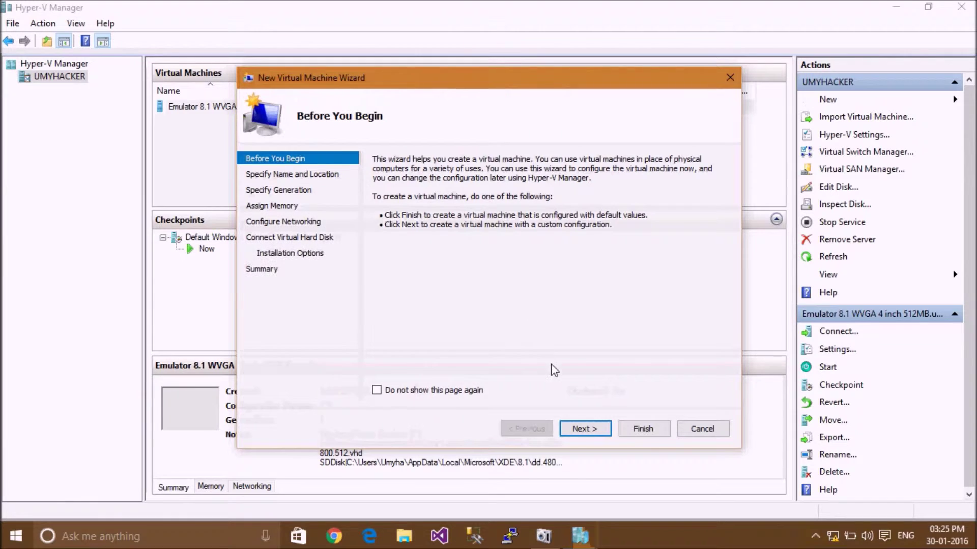
click(585, 429)
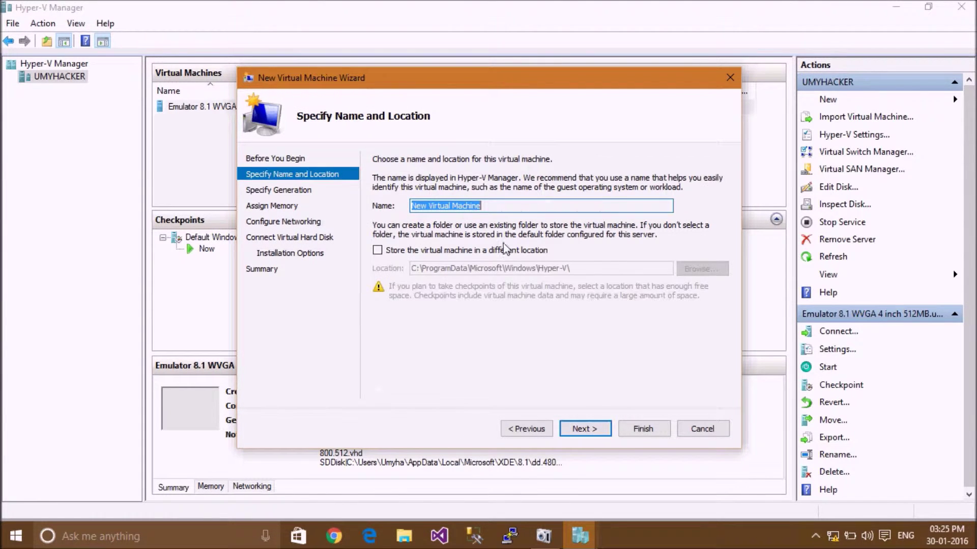
drag(486, 206, 392, 203)
text(Ubuntu)
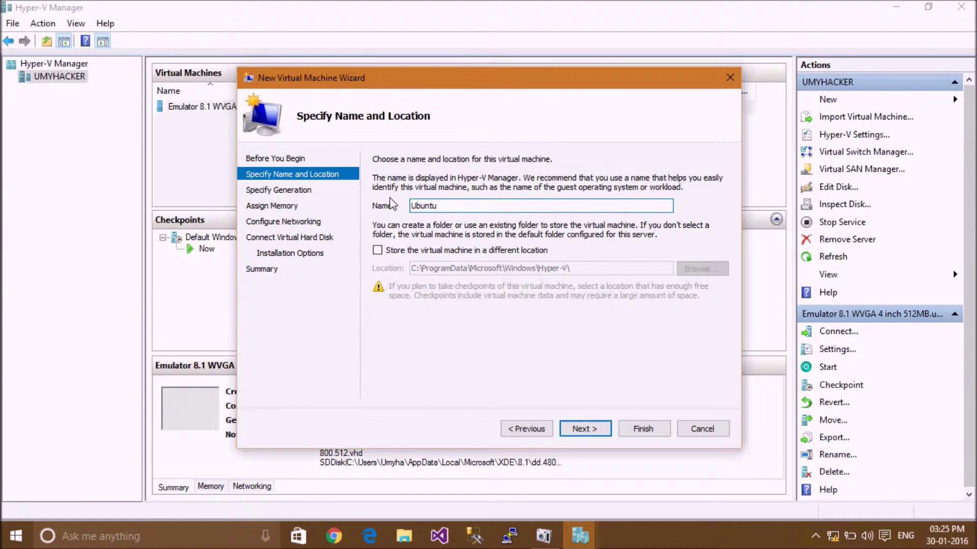
- Store the machine on drive E: at E:\ProgramData\Microsoft\Windows\Hyper-V\New Virtual Machine
click(377, 249)
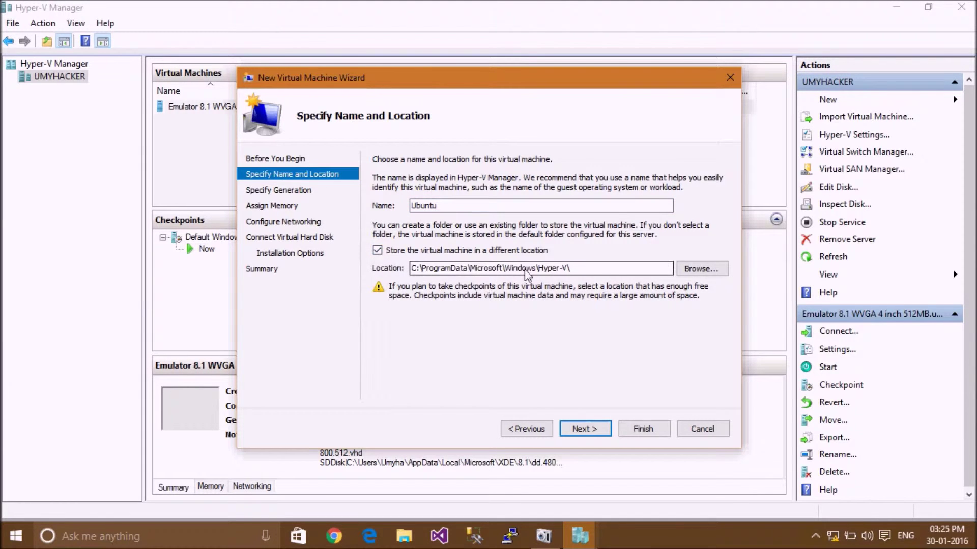
drag(600, 269, 405, 270)
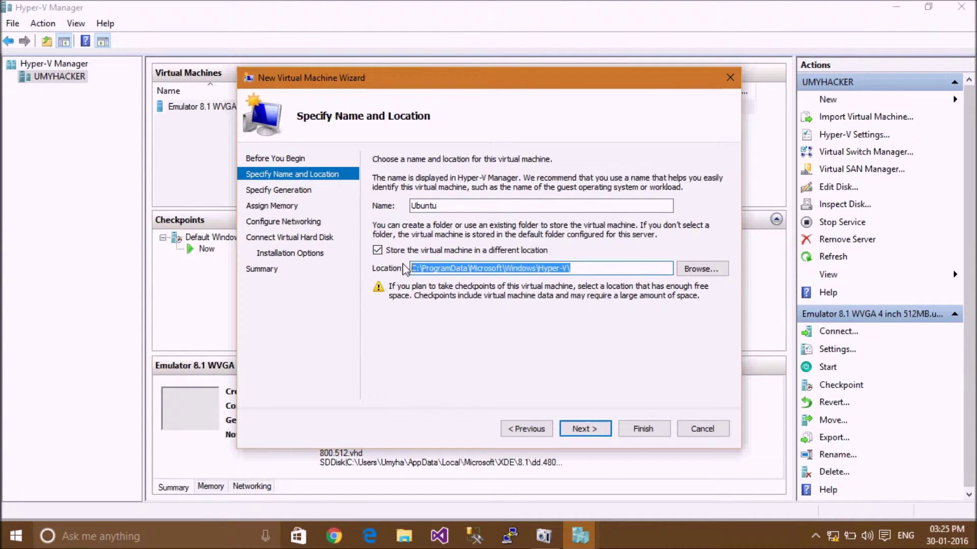
click(414, 266)
drag(416, 269, 403, 268)
text(E:)
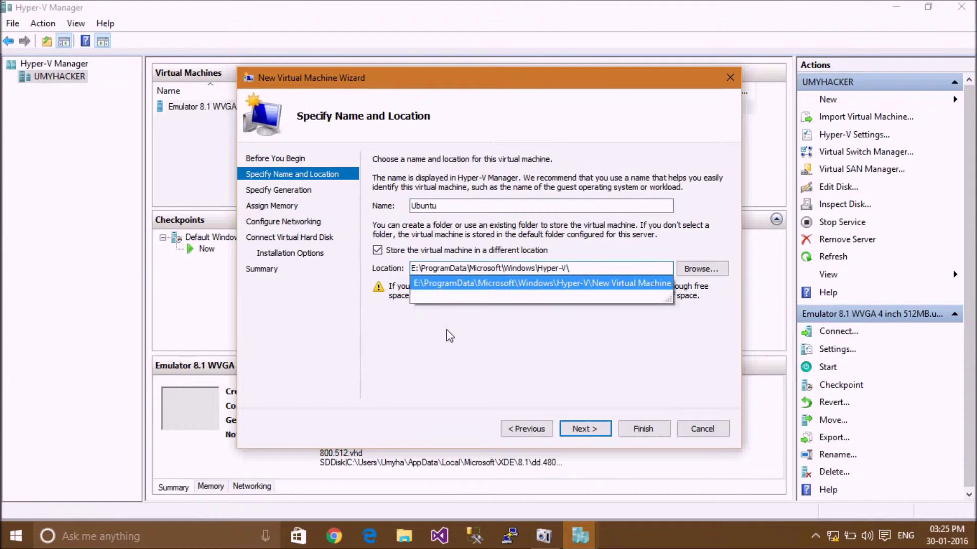
click(451, 285)
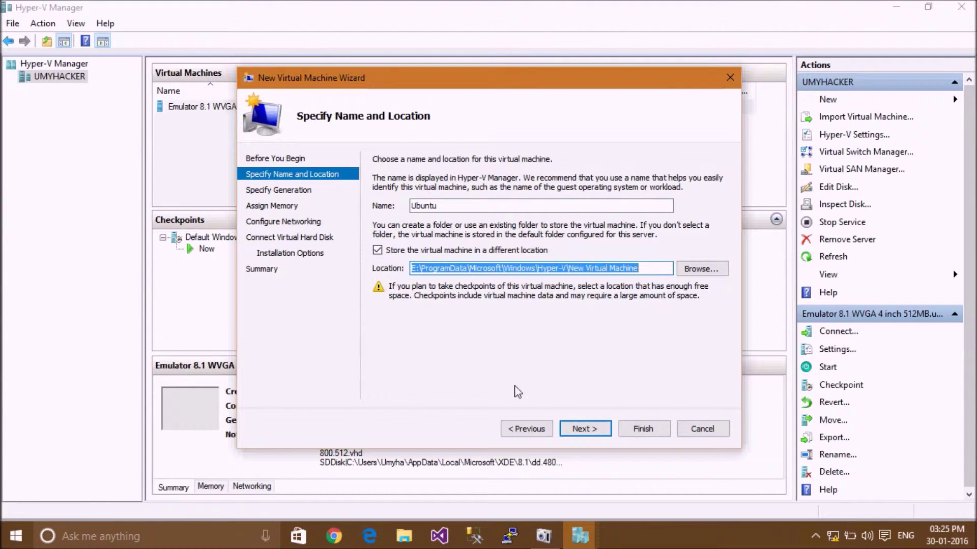
click(593, 429)
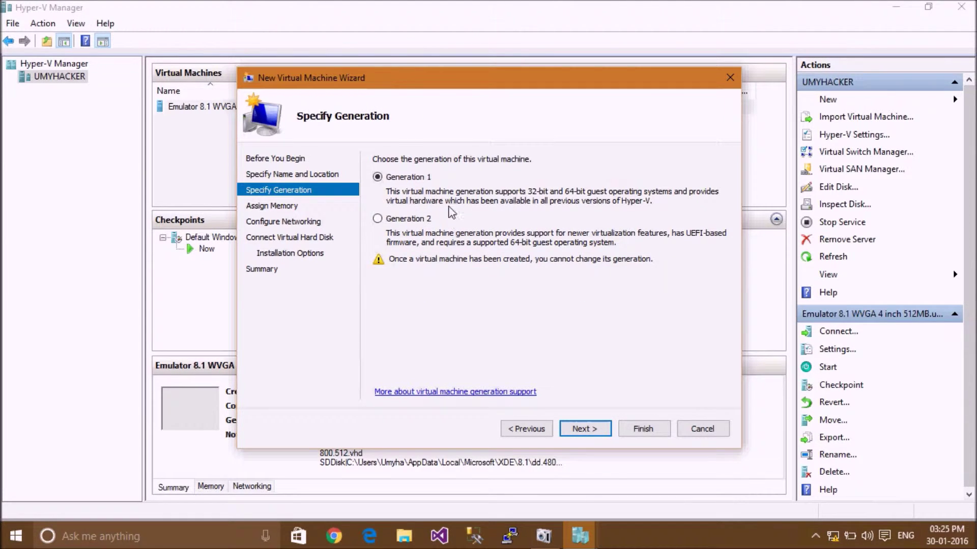
- Keep the Ubuntu machine at Generation 1 and advance to the Assign Memory page
click(582, 431)
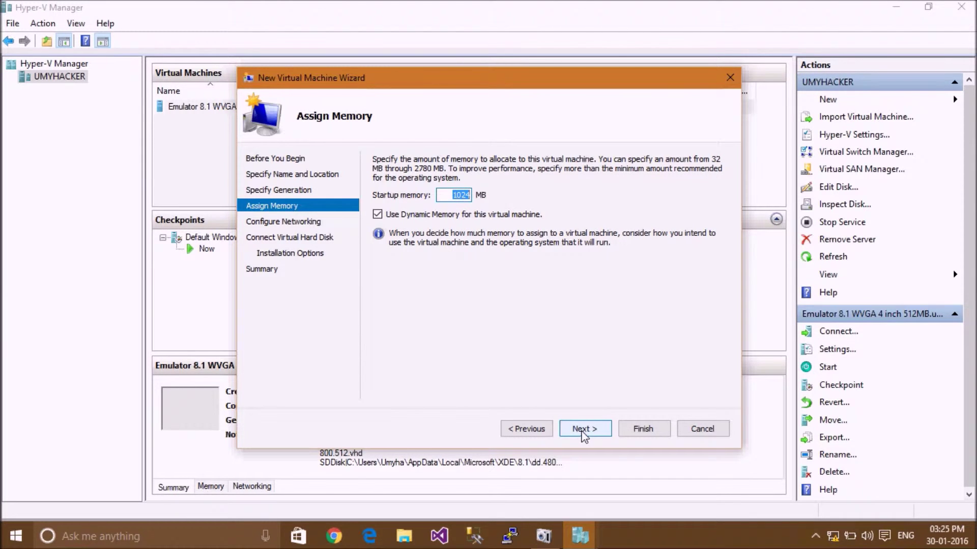
click(544, 427)
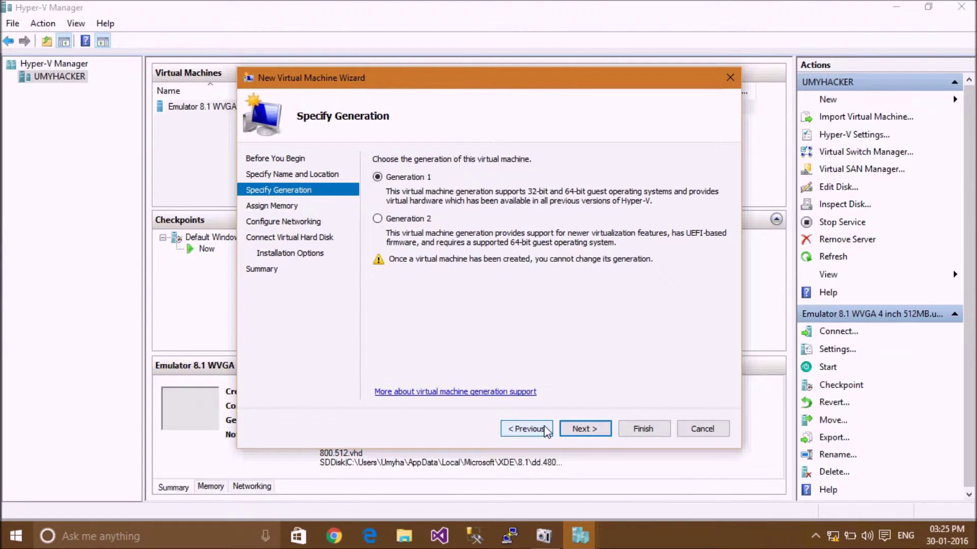
click(590, 432)
click(547, 428)
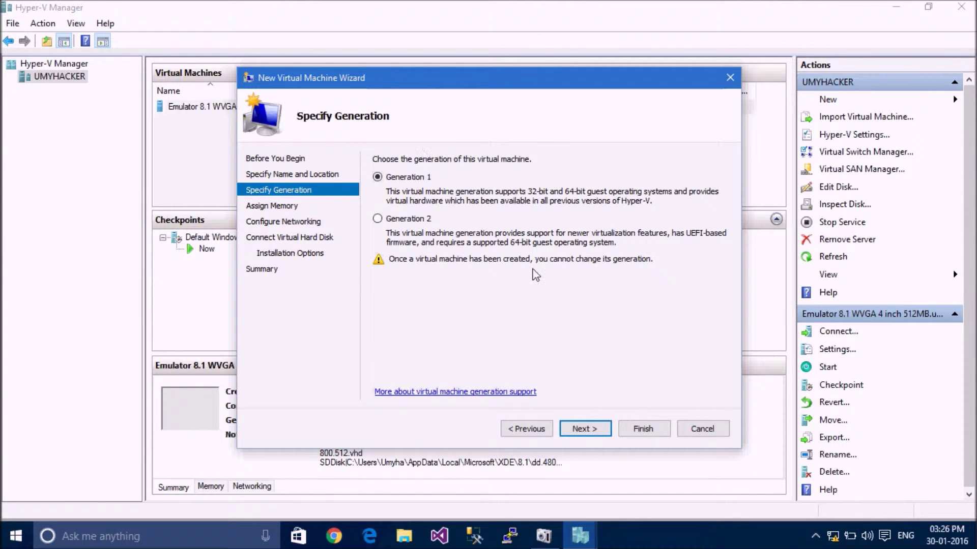
click(584, 429)
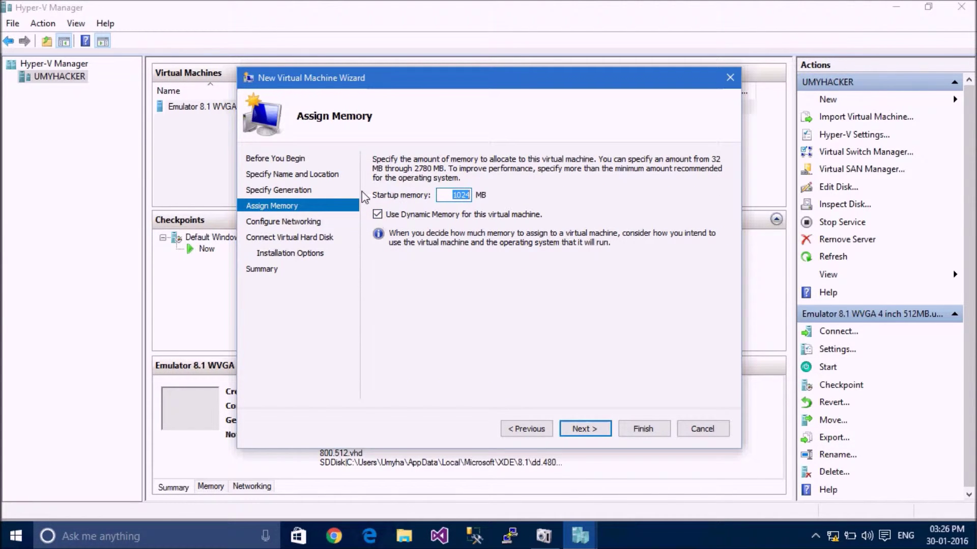
- Keep 1024 MB startup memory and connect the machine's network to Main Switch
click(585, 429)
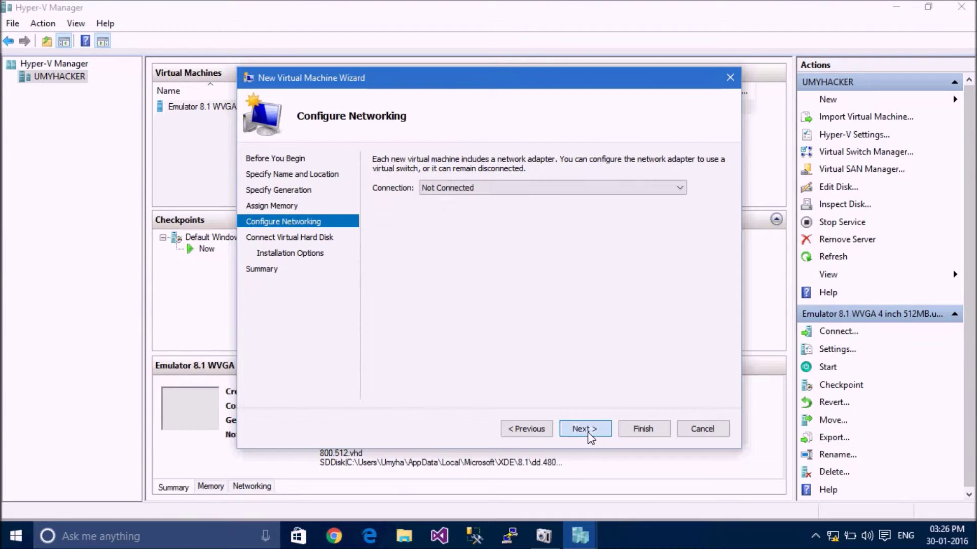
click(540, 188)
click(522, 221)
- Set the Ubuntu.vhdx virtual hard disk size to 10 GB
click(584, 429)
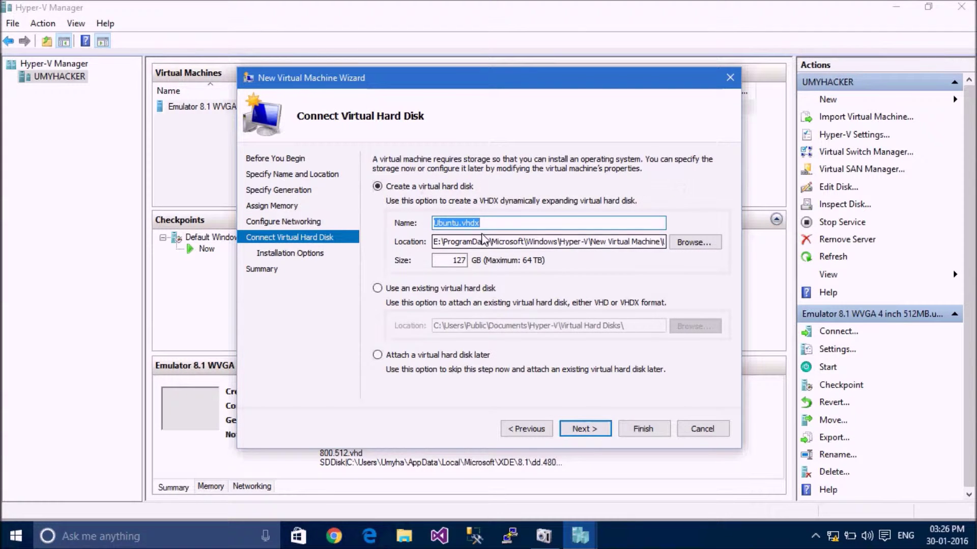
double_click(462, 262)
text(10)
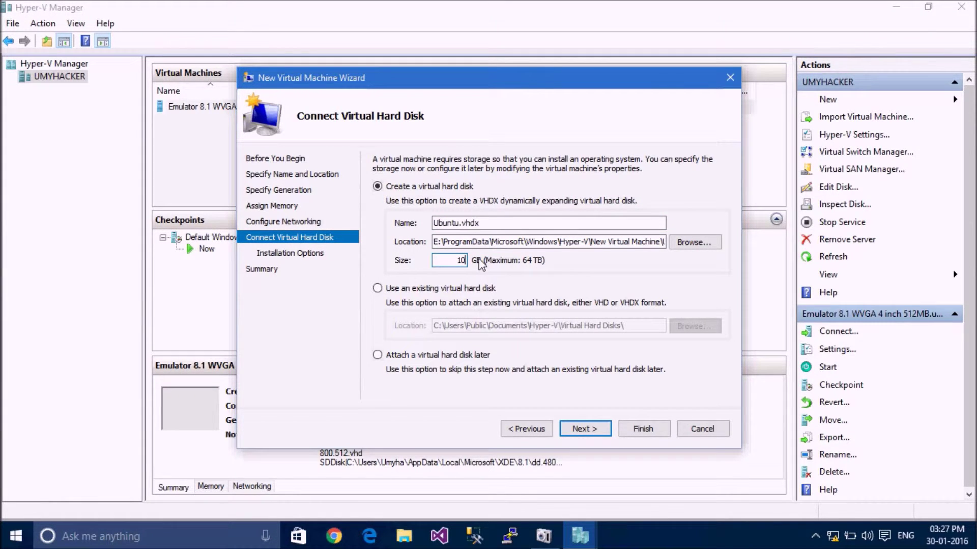
click(593, 432)
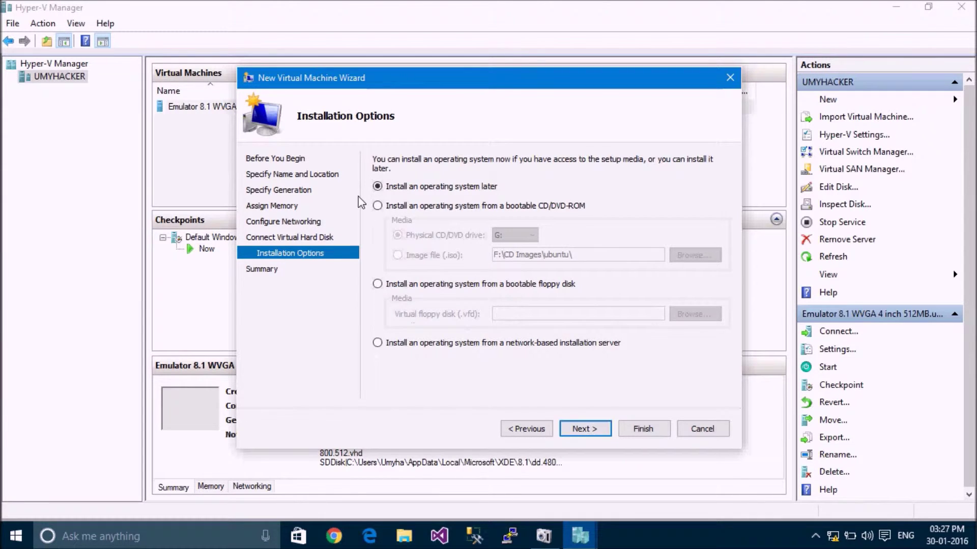
- Install from the ubuntu-14.04-desktop-i386.iso image file and finish creating the virtual machine
click(377, 205)
click(405, 254)
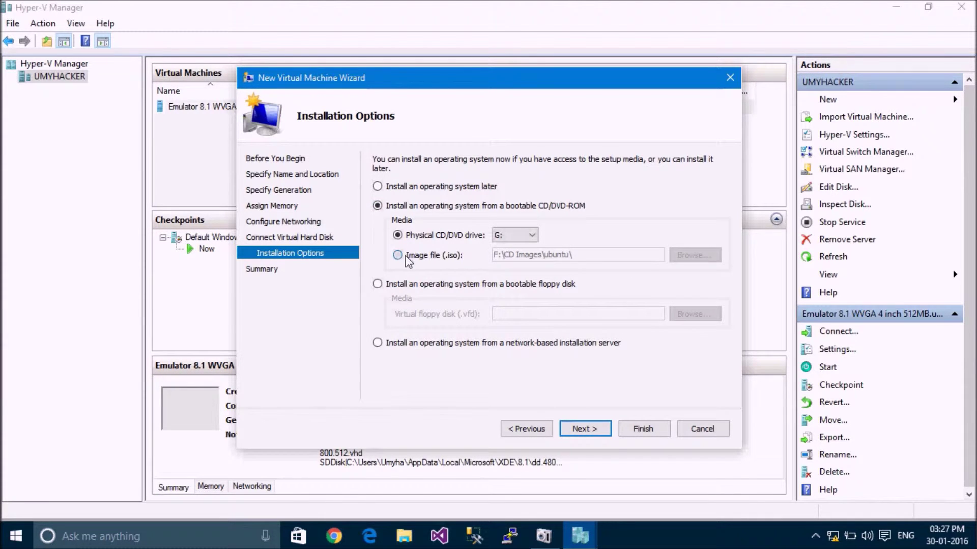
click(692, 257)
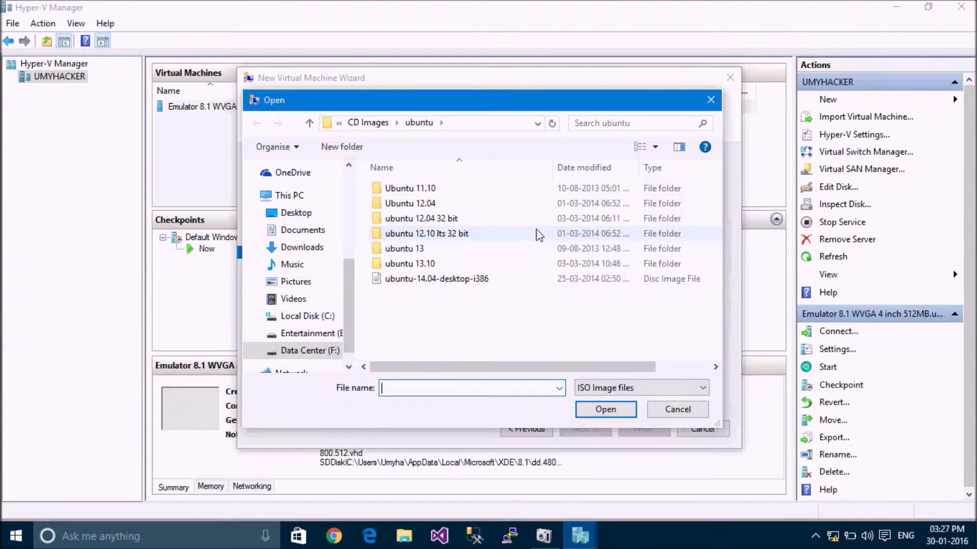
double_click(431, 284)
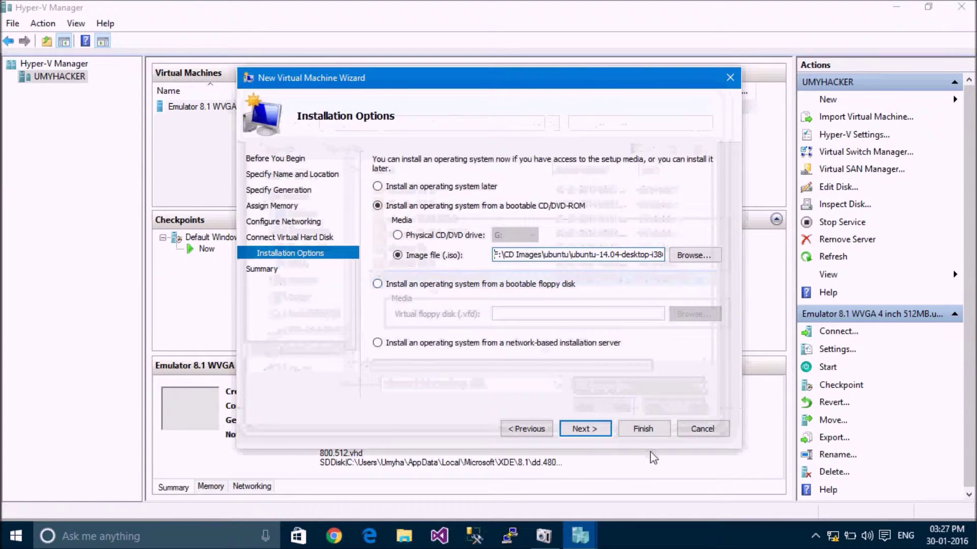
click(594, 432)
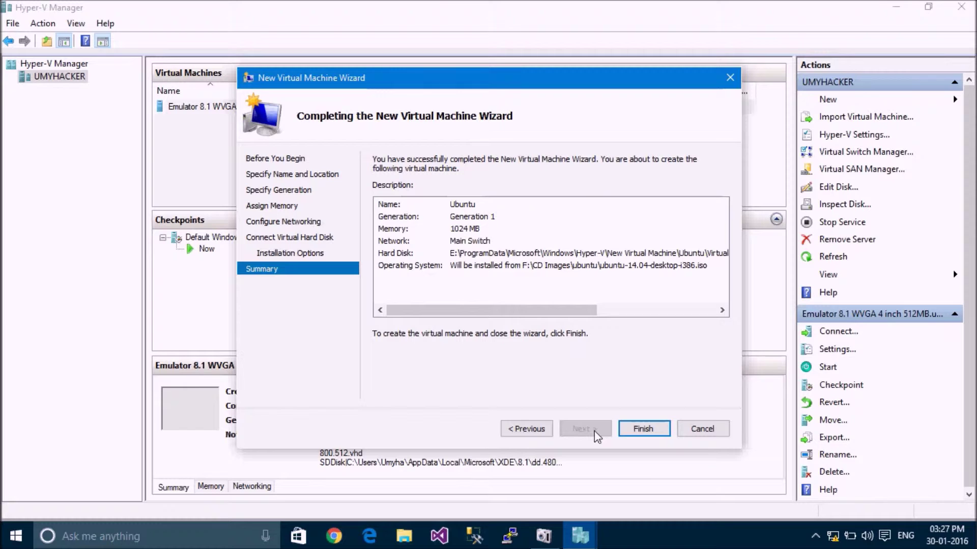
click(634, 431)
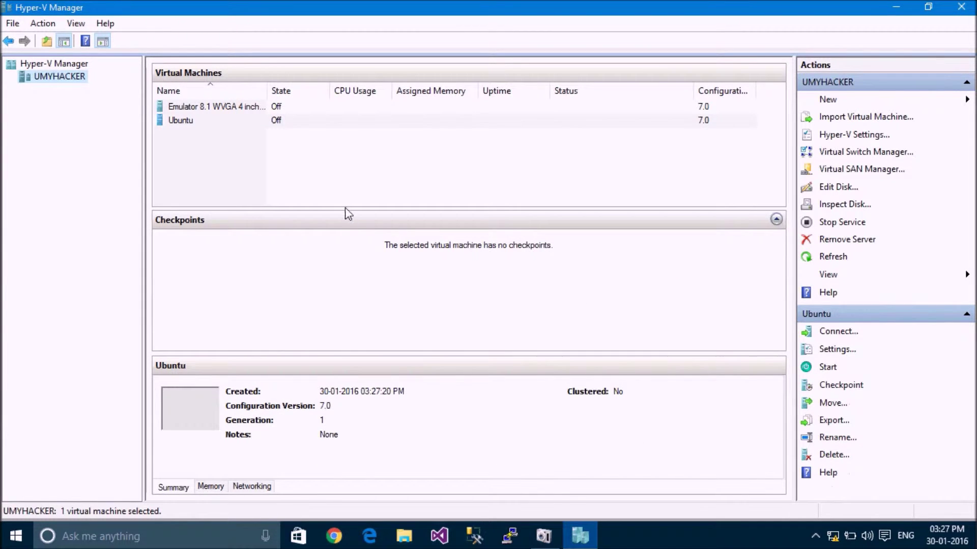
- Start the Ubuntu VM and move its Virtual Machine Connection window to the lower right
click(201, 120)
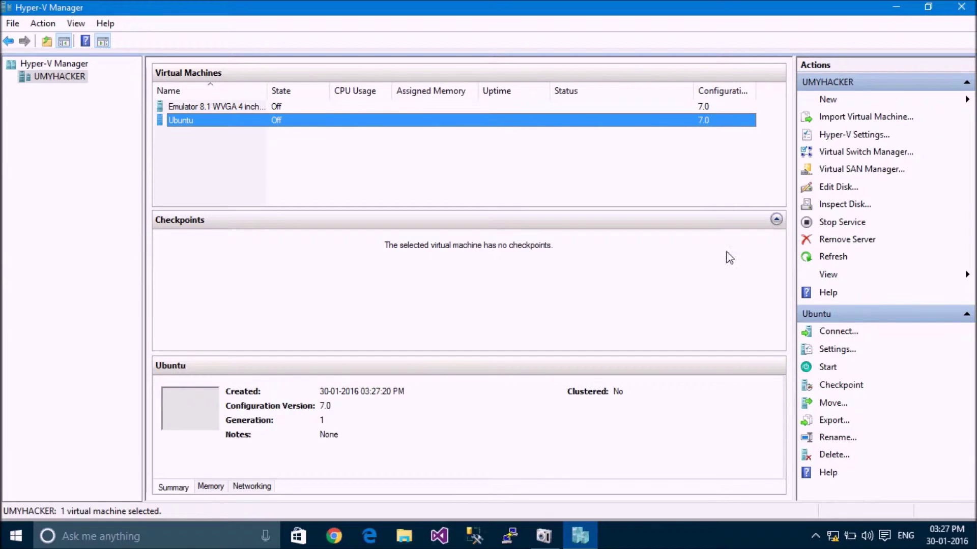
click(829, 370)
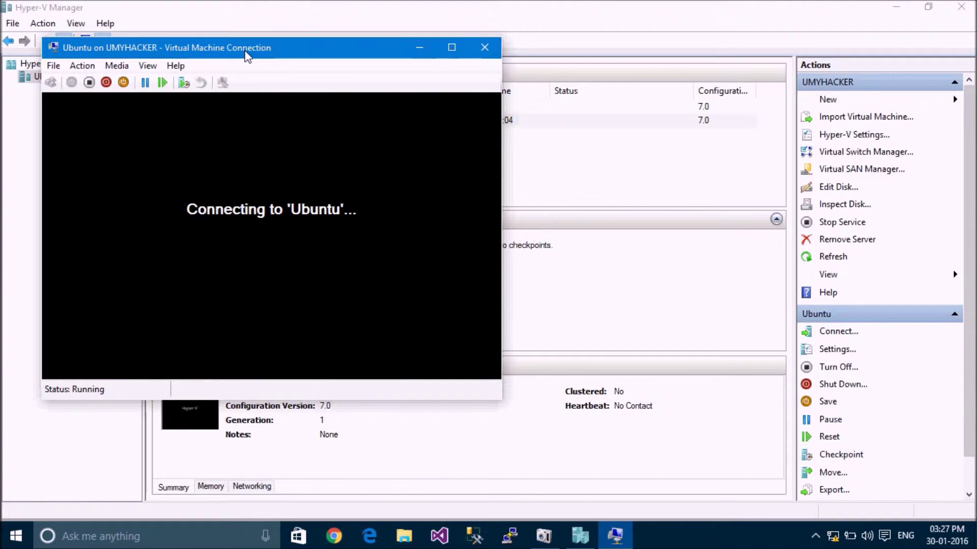
drag(244, 51, 484, 88)
drag(384, 82, 446, 86)
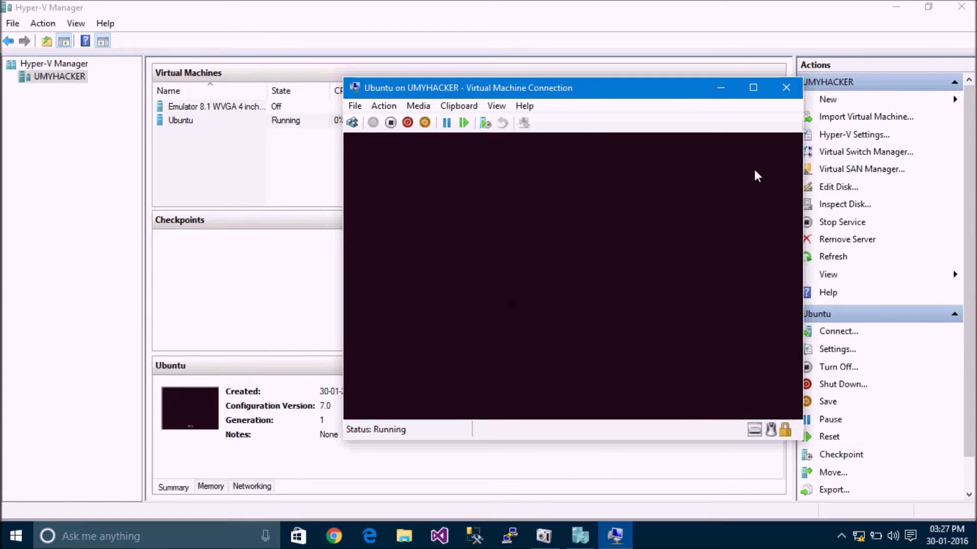
click(496, 105)
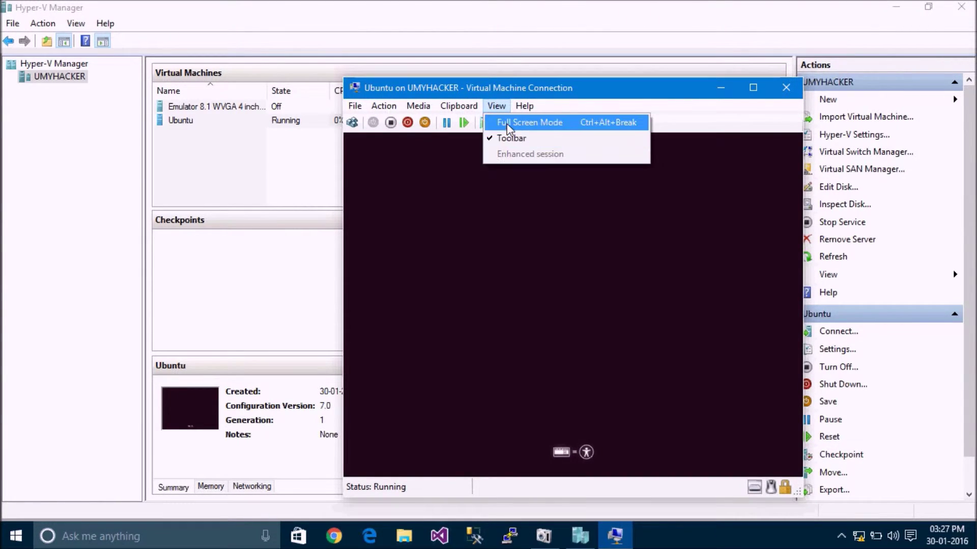
click(506, 123)
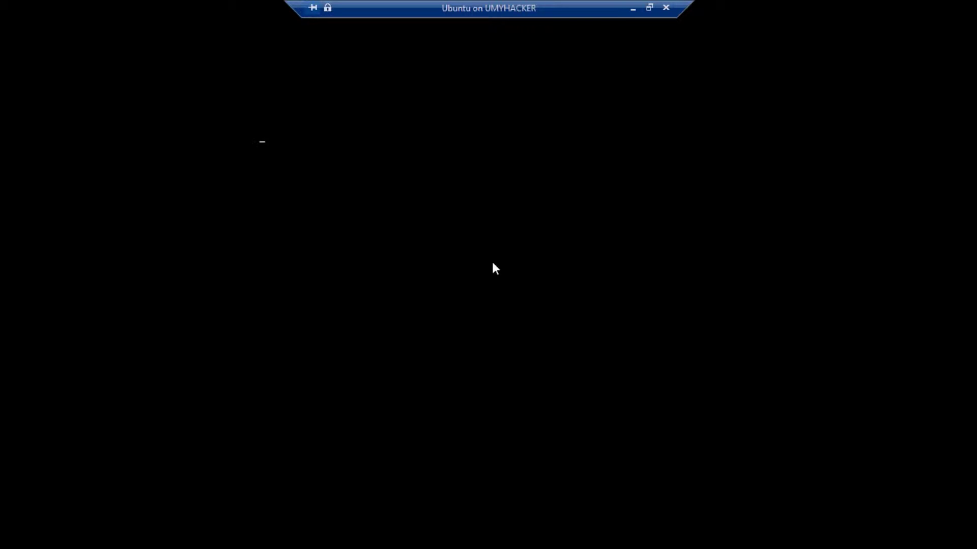
click(653, 9)
drag(537, 80, 606, 162)
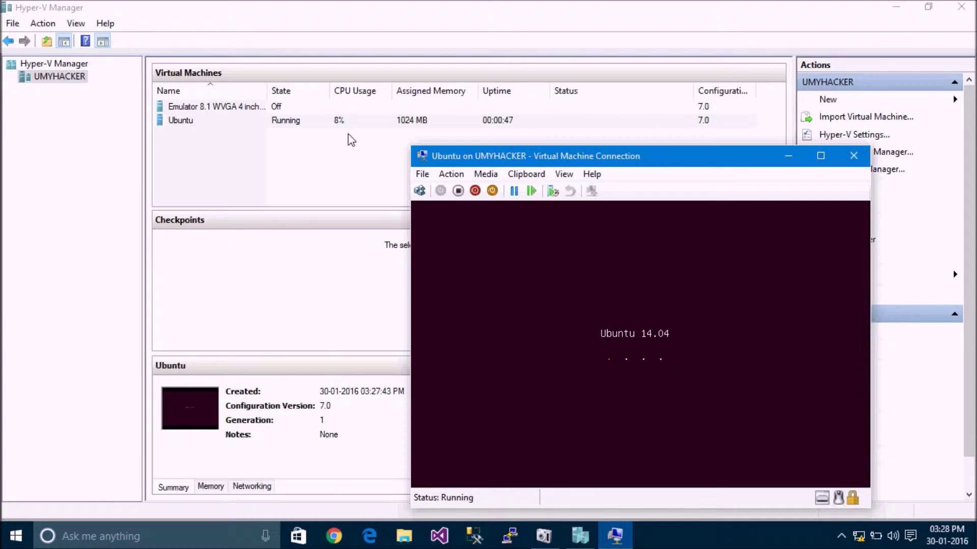
drag(650, 164, 487, 119)
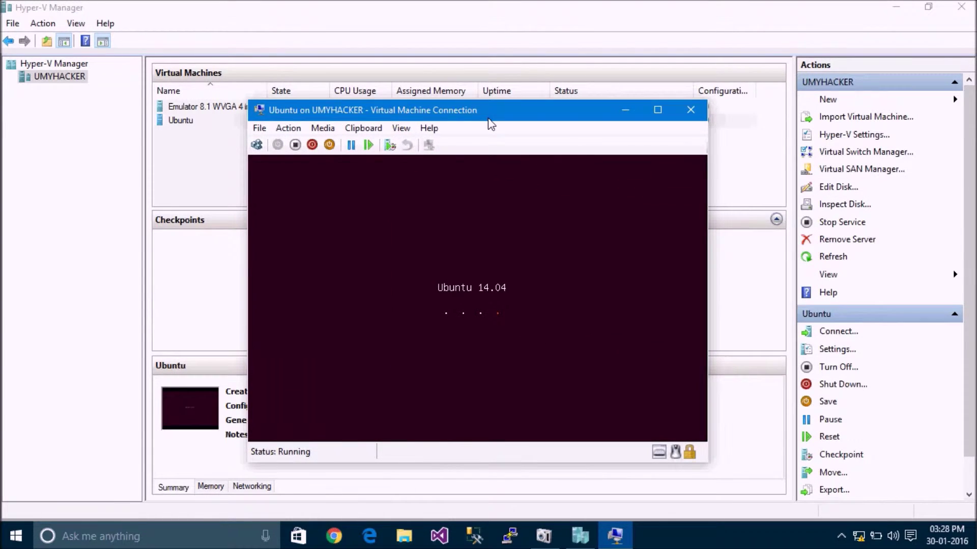
- Switch the VM view to Full Screen Mode, reposition the window, and return to full screen
click(400, 127)
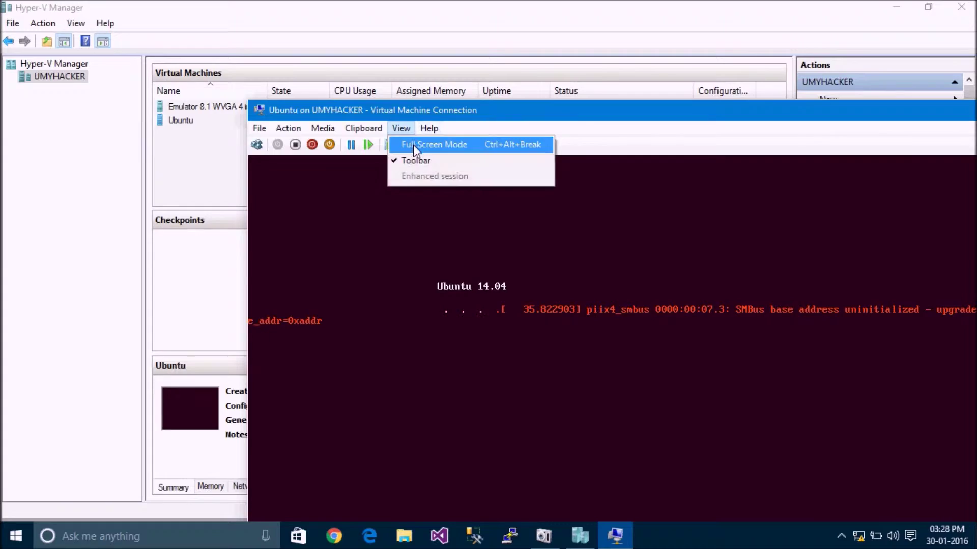
click(413, 145)
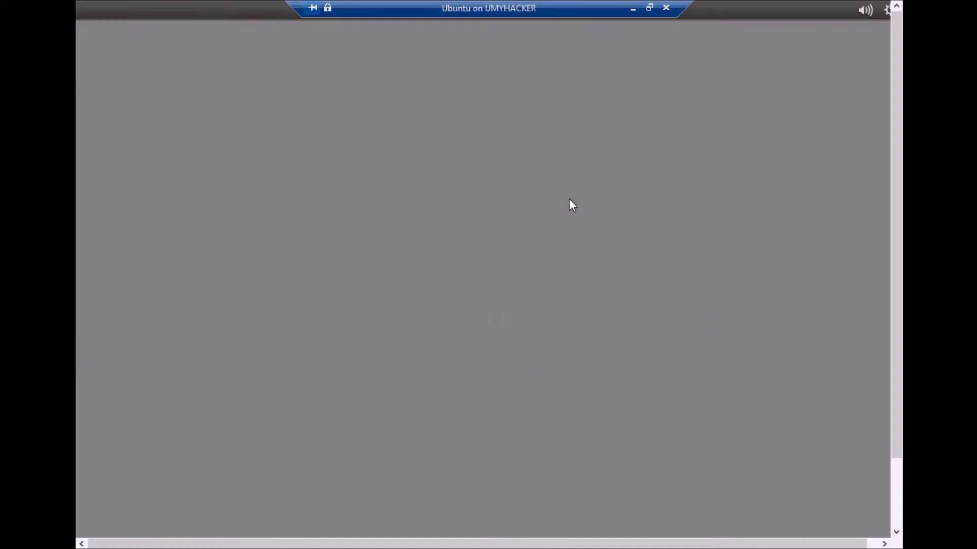
click(649, 7)
drag(604, 113, 481, 20)
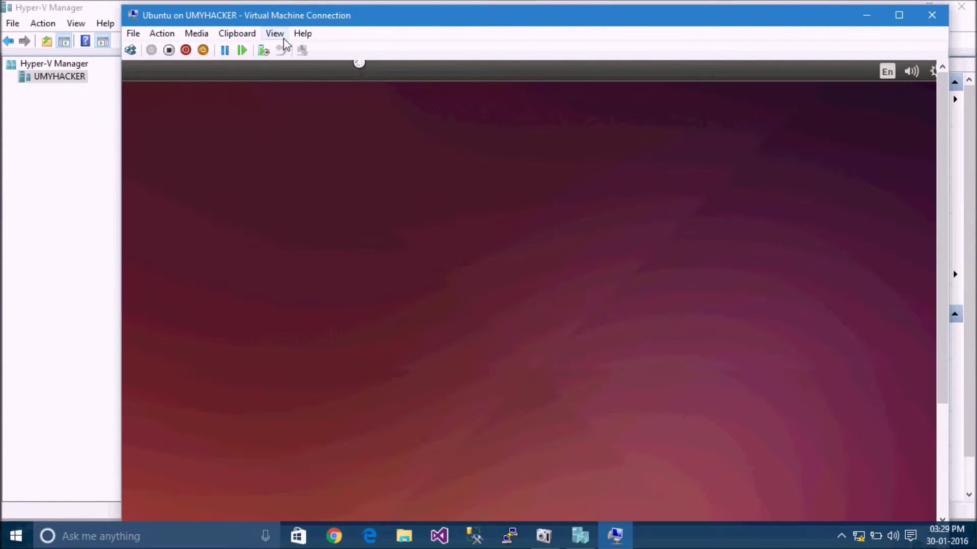
click(279, 34)
click(285, 50)
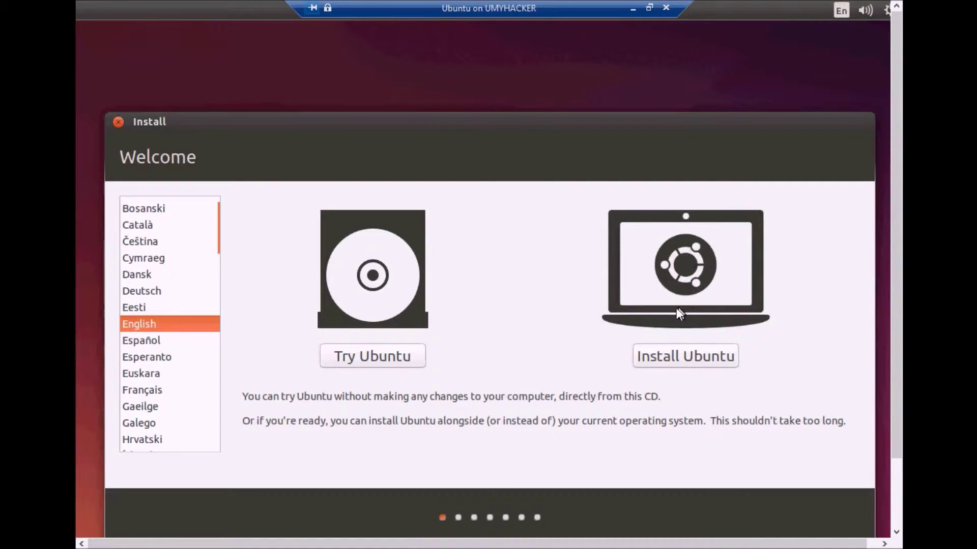
- Install Ubuntu with 'Erase disk and install Ubuntu' after briefly trying Something else
click(691, 359)
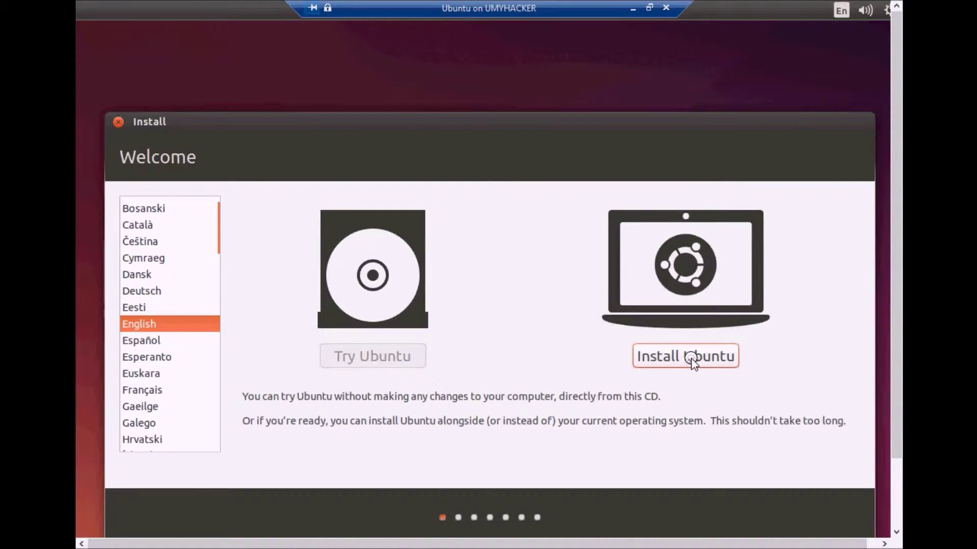
click(692, 358)
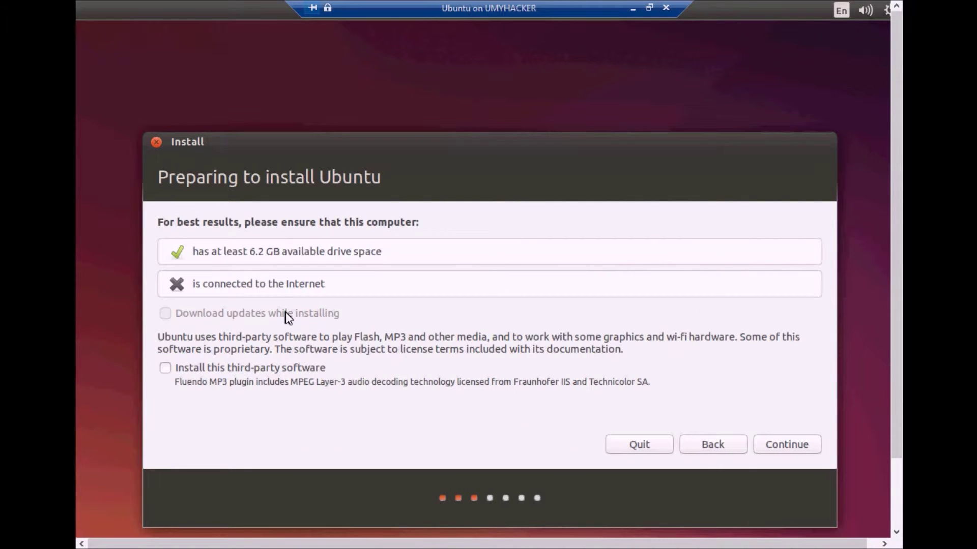
click(784, 449)
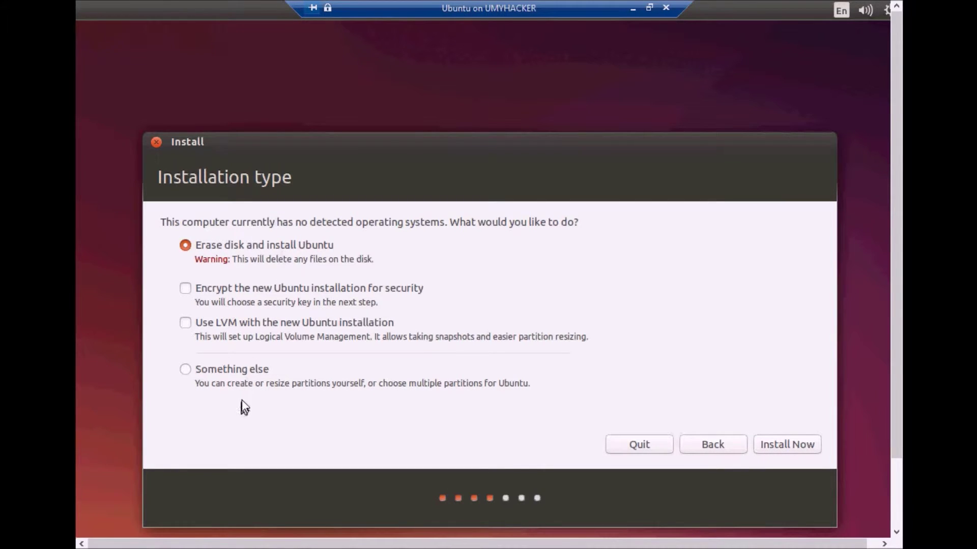
click(227, 372)
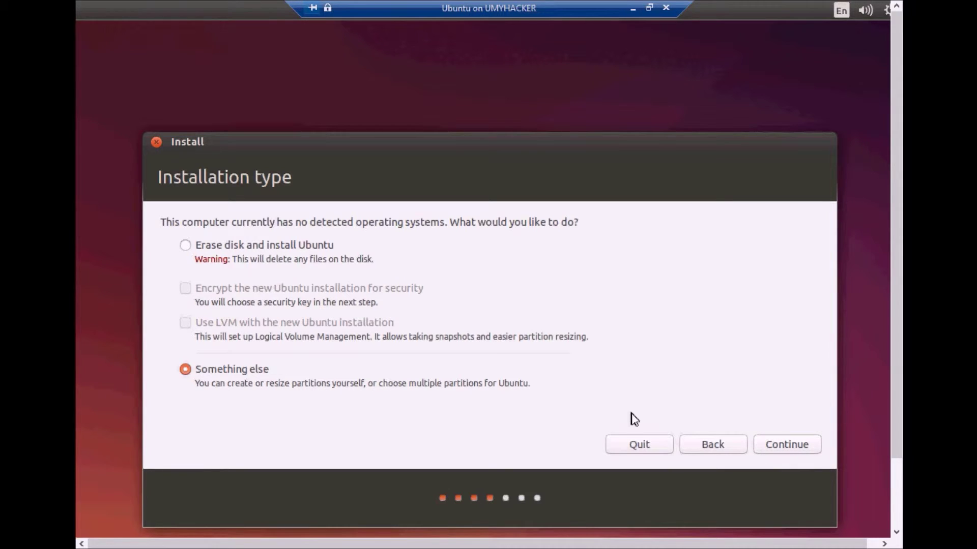
click(257, 250)
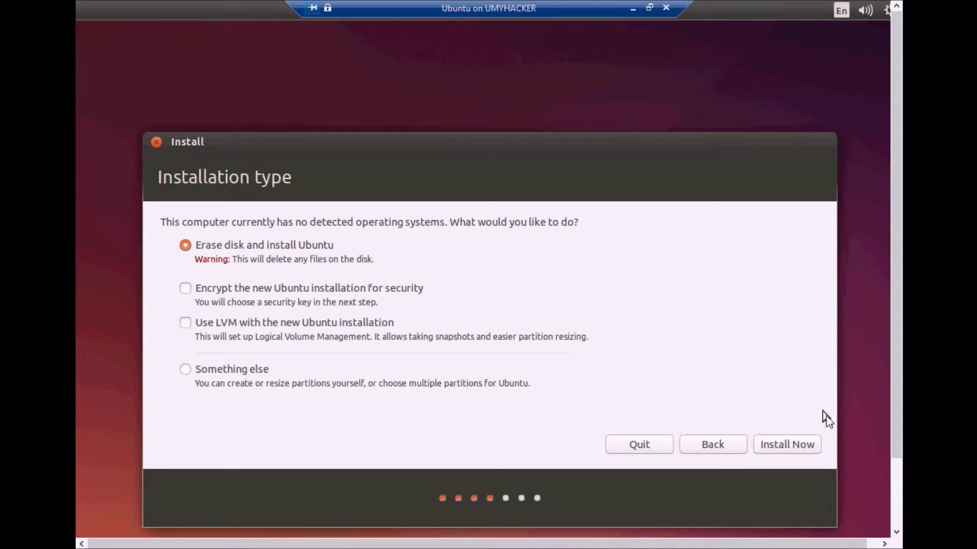
click(812, 446)
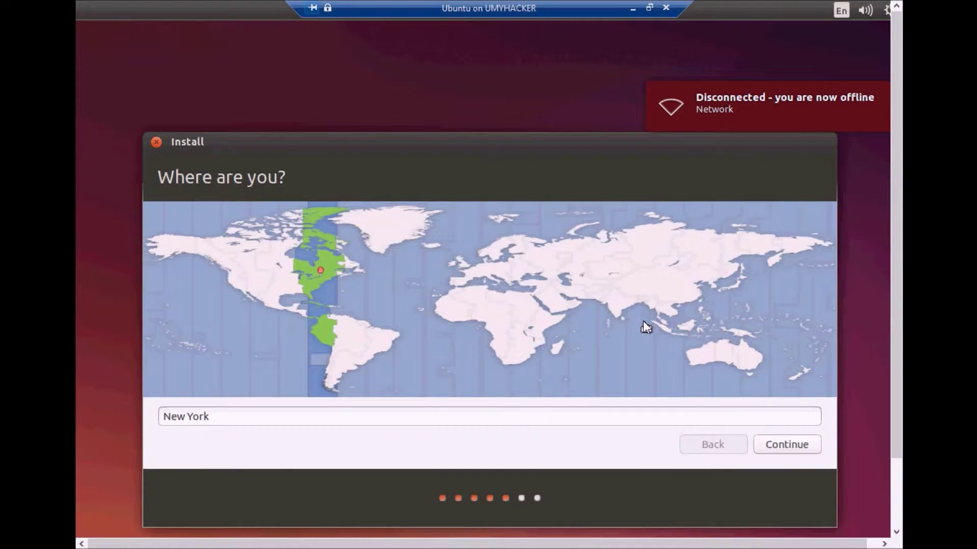
- Set the location to Kolkata and accept the English (US) keyboard layout
click(631, 303)
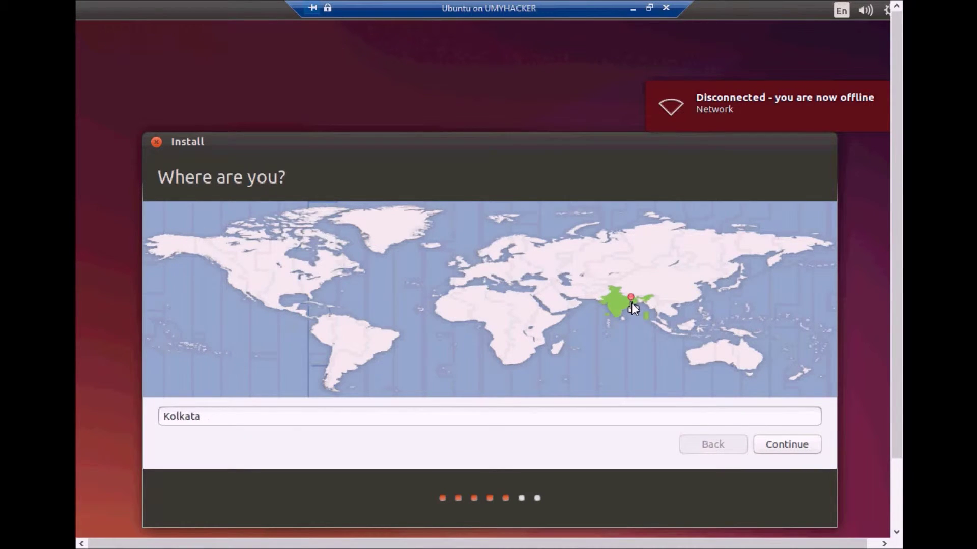
click(769, 445)
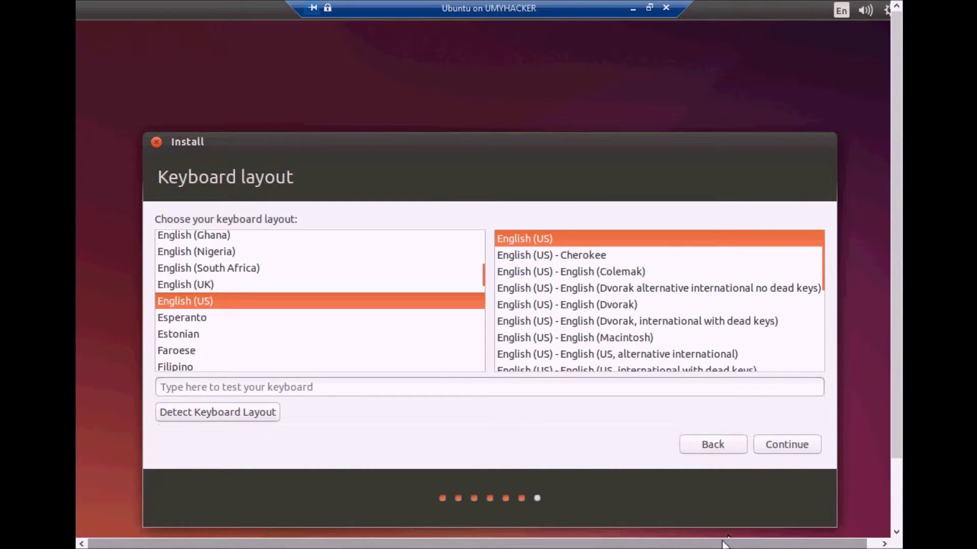
click(788, 447)
- Create the 'ubuntu' user account with a confirmed password and submit it
drag(722, 543, 832, 544)
drag(894, 142, 894, 115)
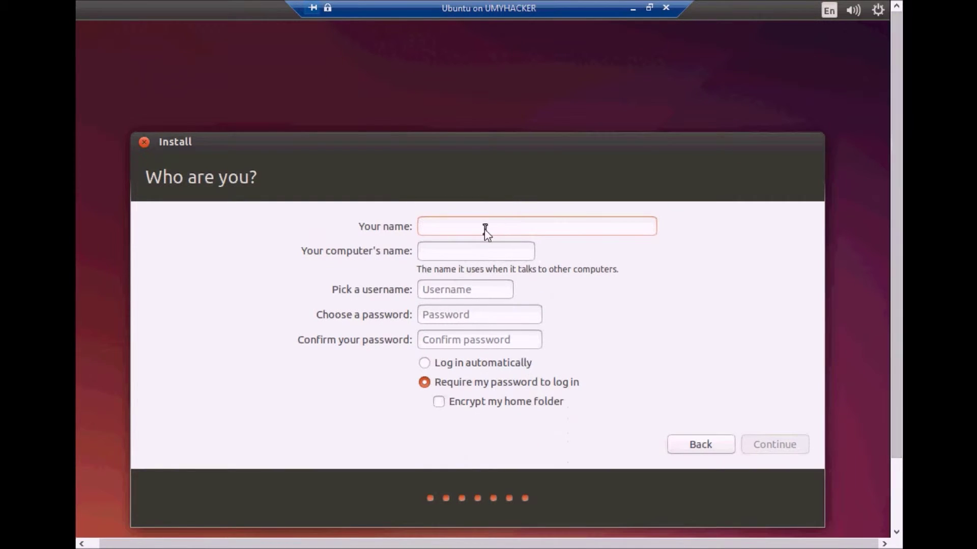
text(ubuntu)
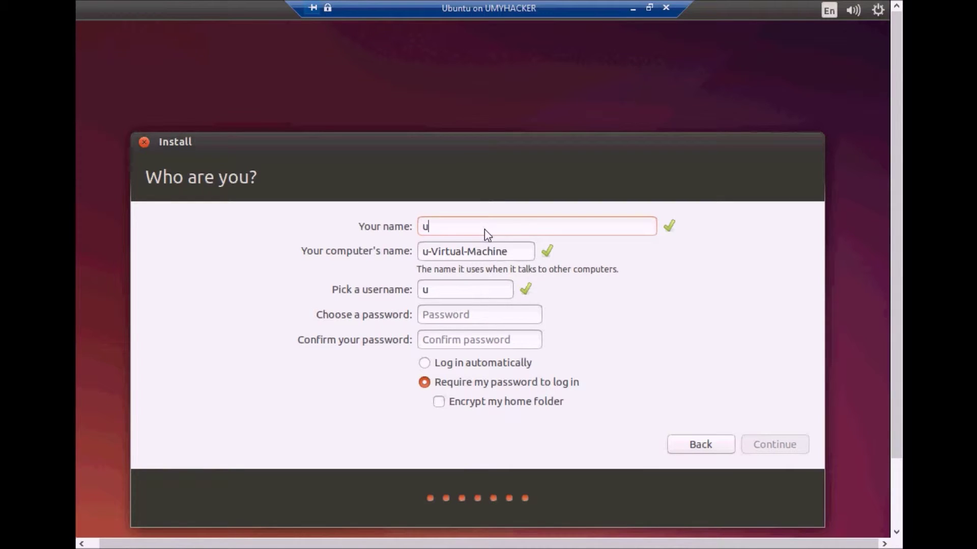
key(Tab)
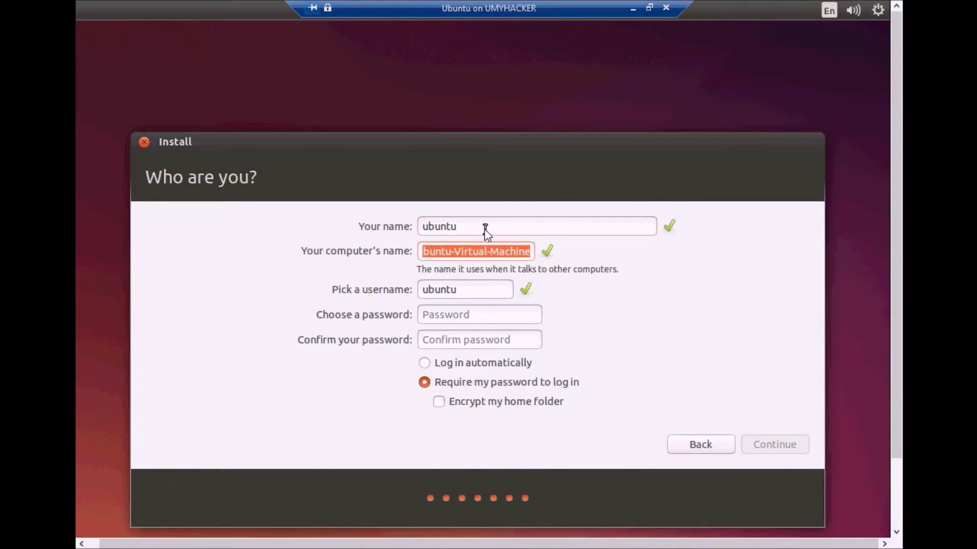
key(Tab)
key(Tab)
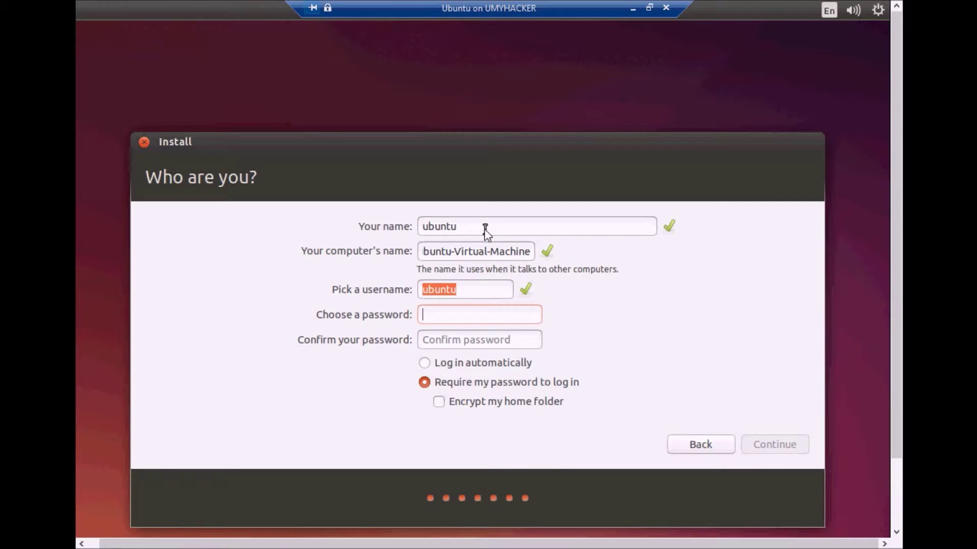
text(12345678901)
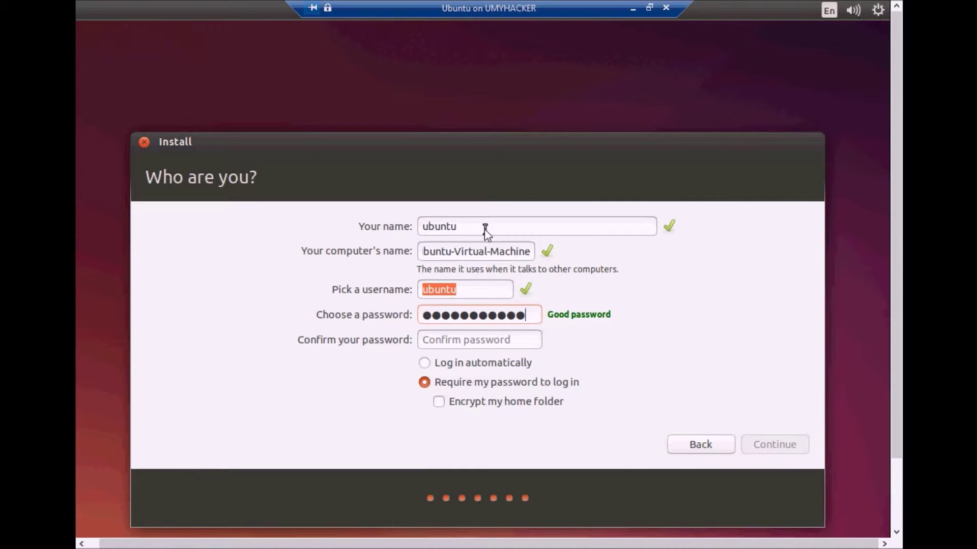
key(Tab)
text(12345678901)
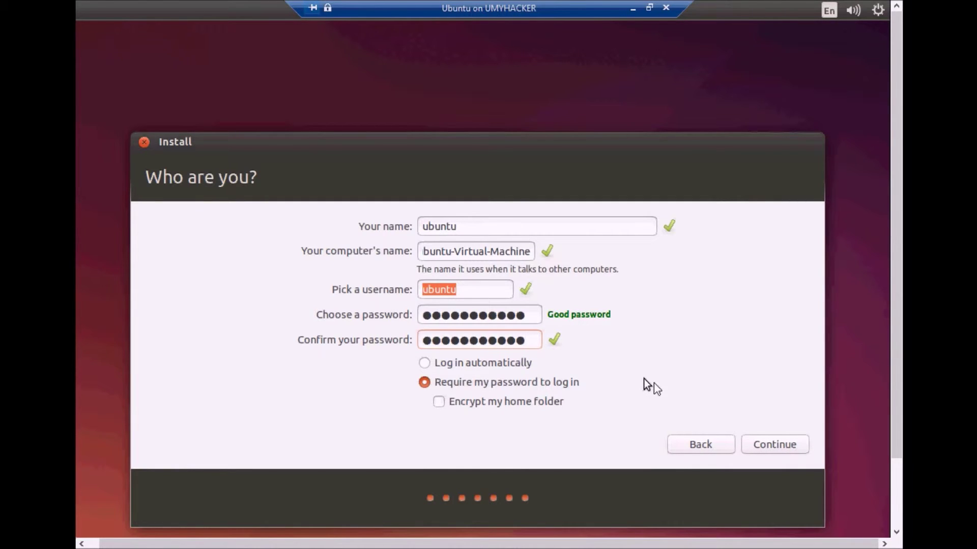
click(757, 447)
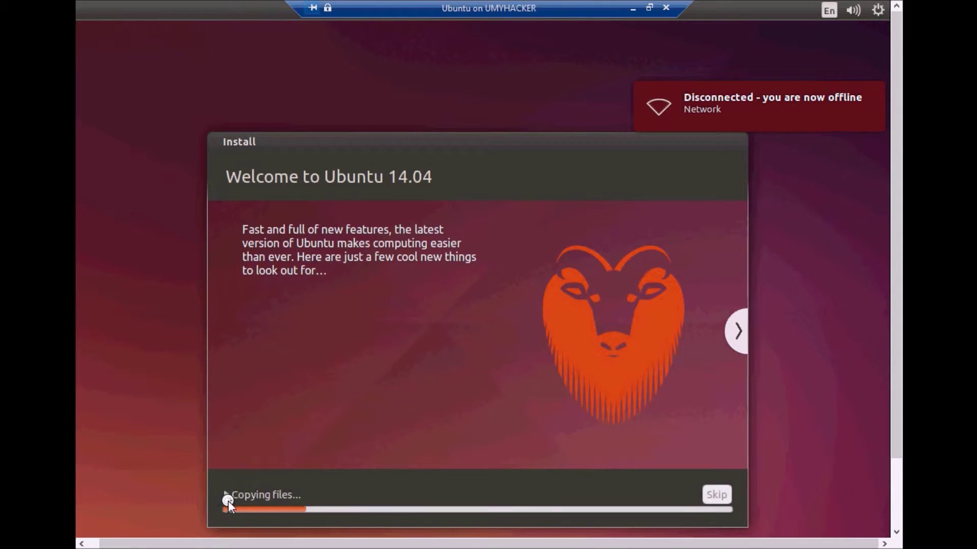
- Expand the Copying files log and return the VM view to a normal window while installing
click(229, 498)
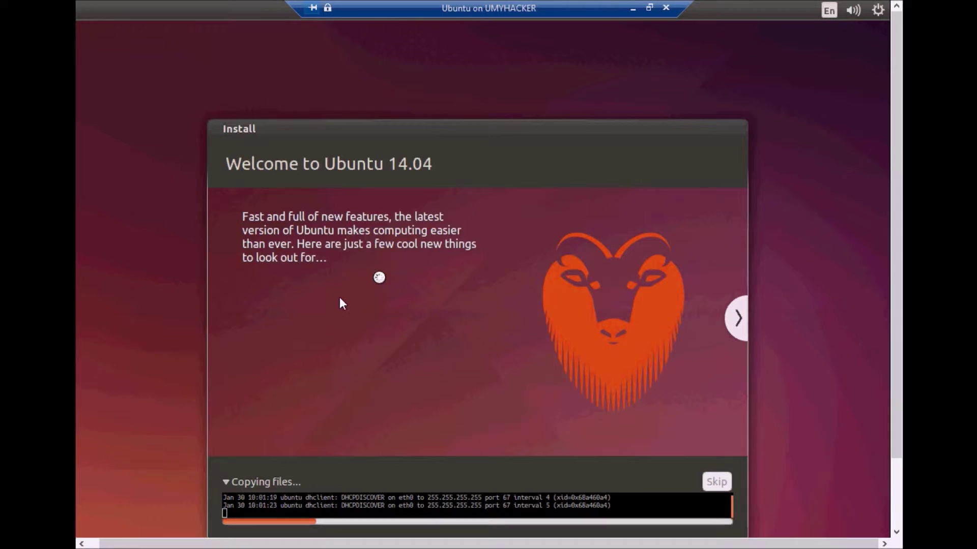
click(650, 8)
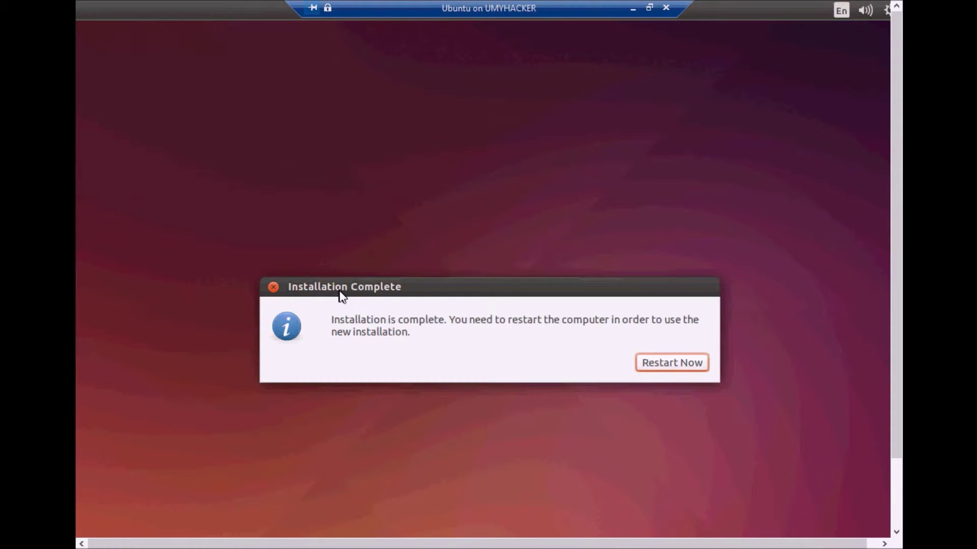
- Restart the freshly installed Ubuntu and log in with the account password
drag(339, 292, 294, 236)
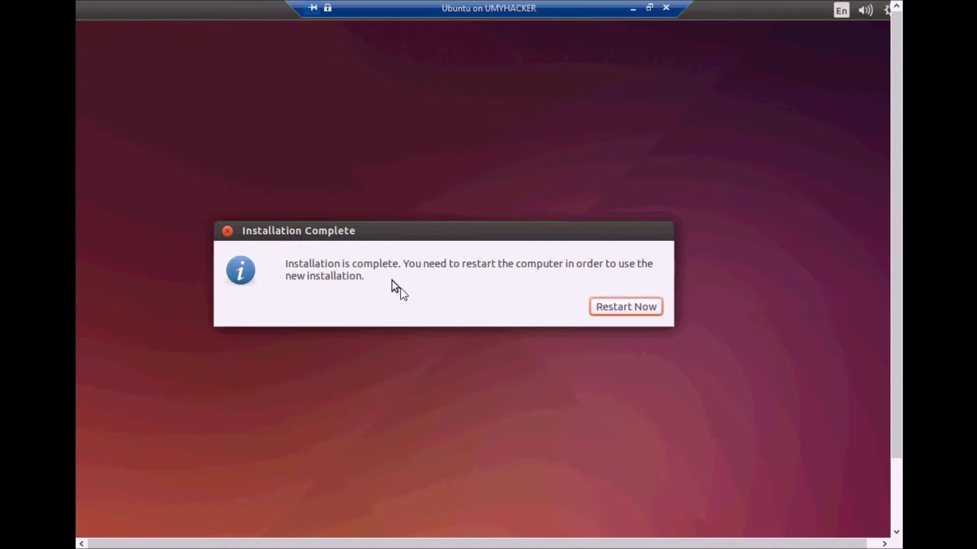
click(645, 311)
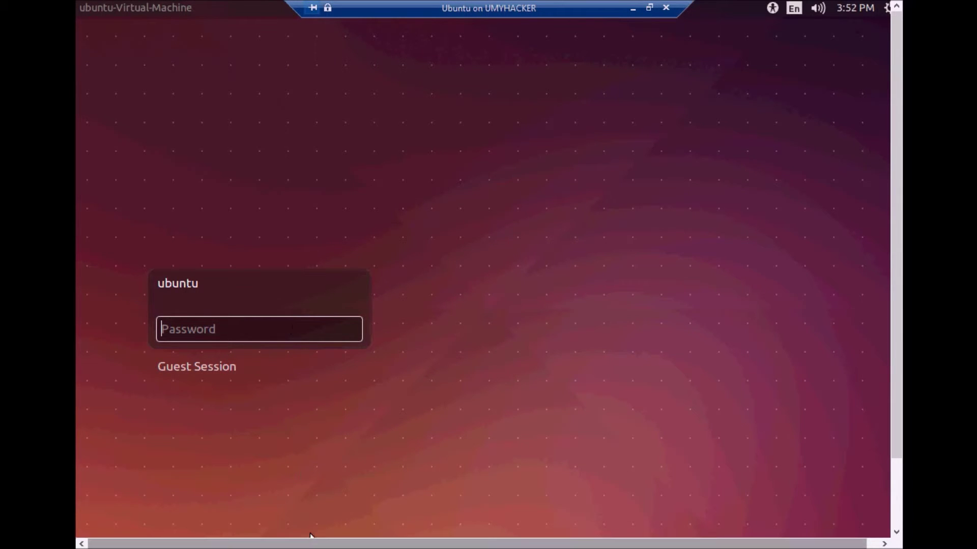
drag(336, 545, 285, 478)
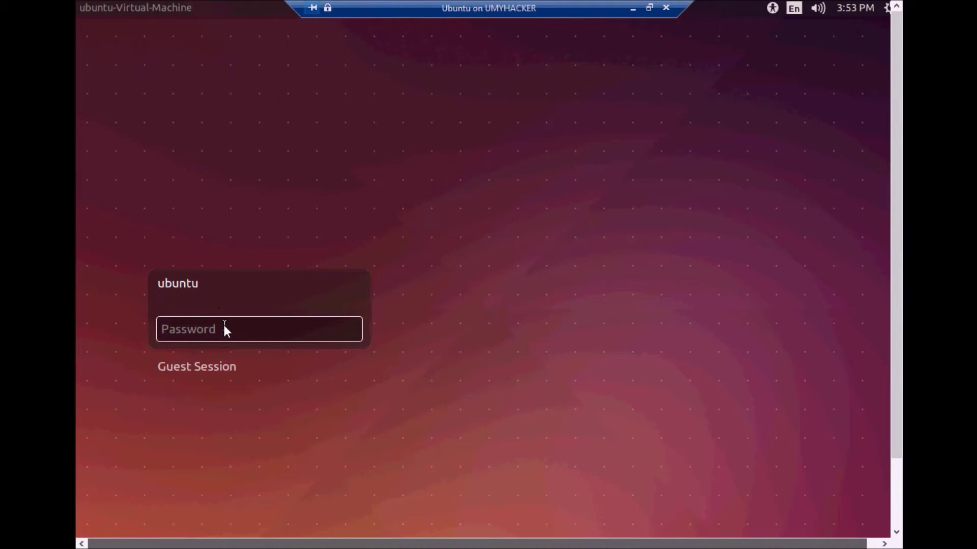
text(•••••••••••)
key(ctrl+a)
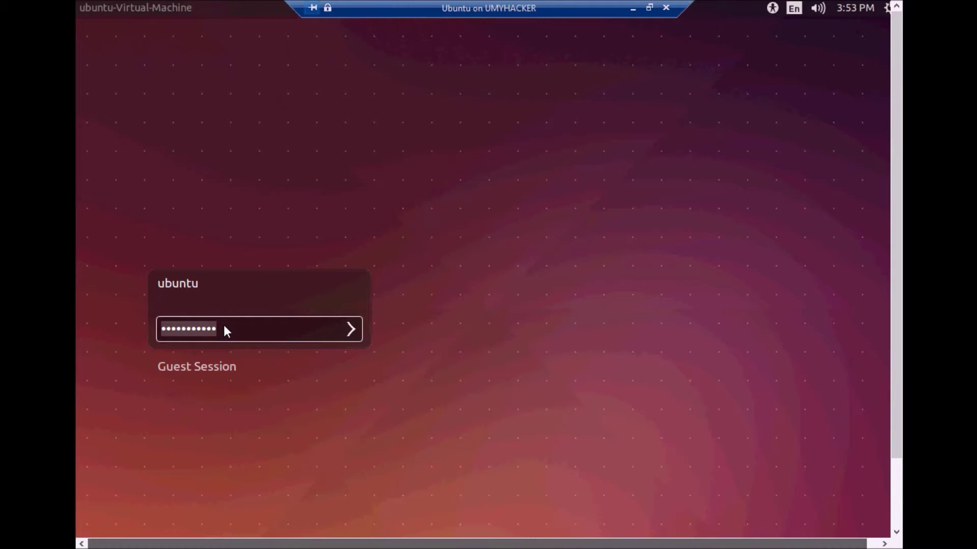
text(••••••)
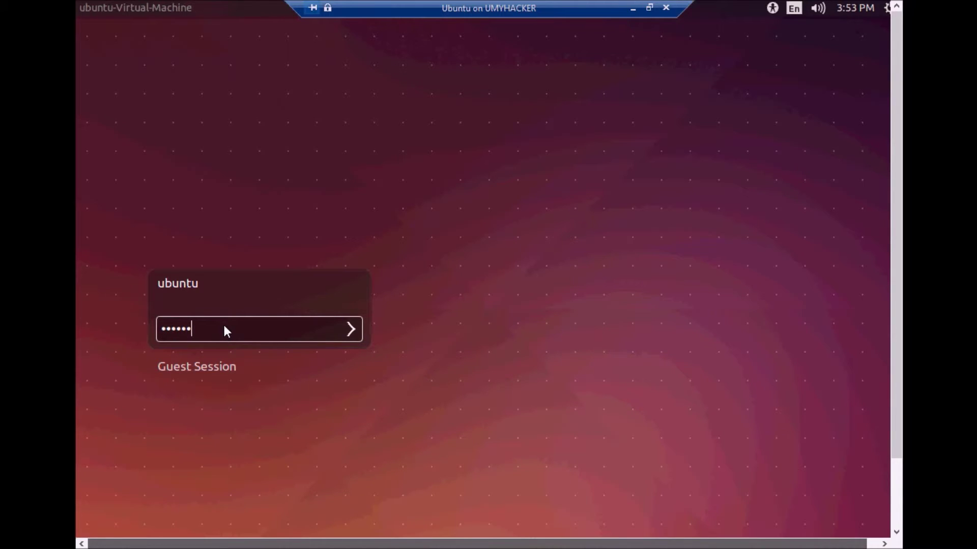
text(•••••)
key(Return)
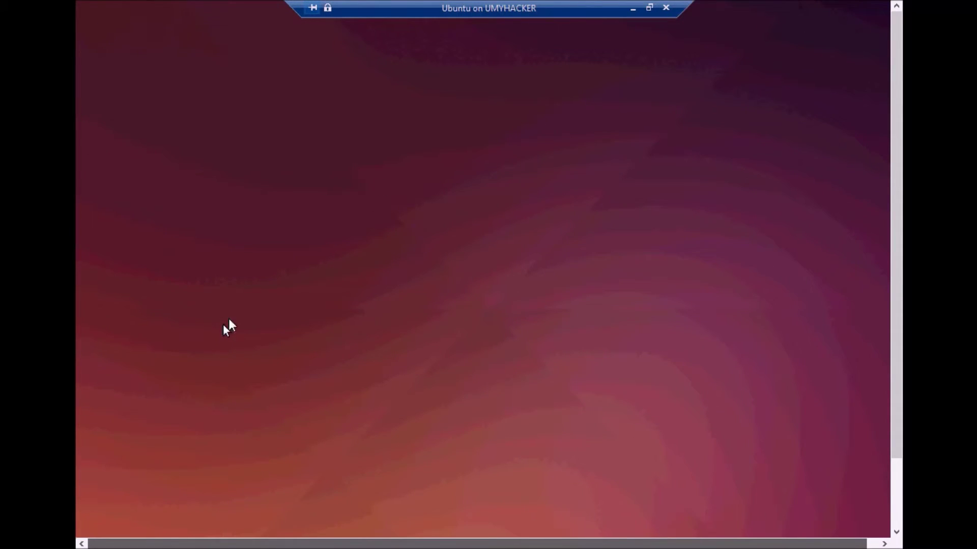
- Place the Ubuntu VM window beside Hyper-V Manager and open the guest's network menu
click(649, 7)
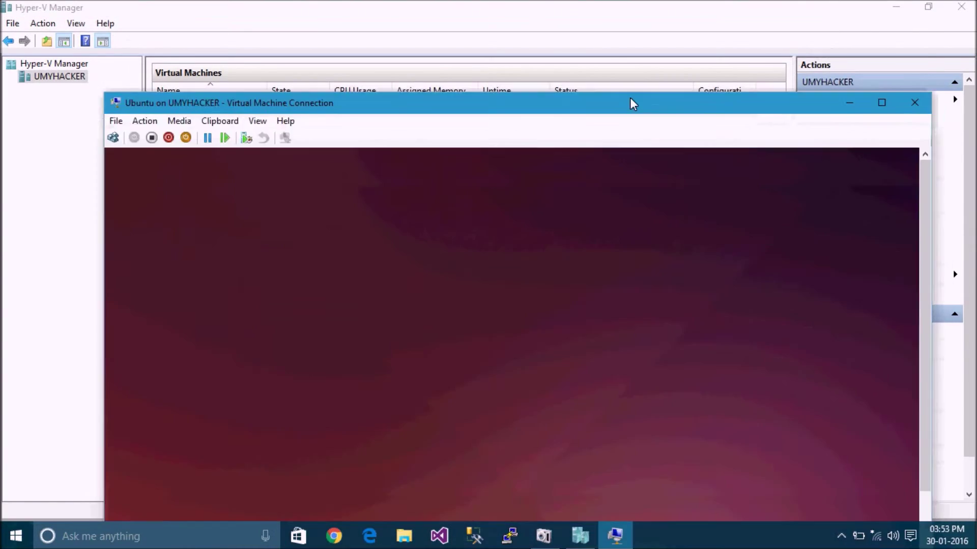
double_click(630, 100)
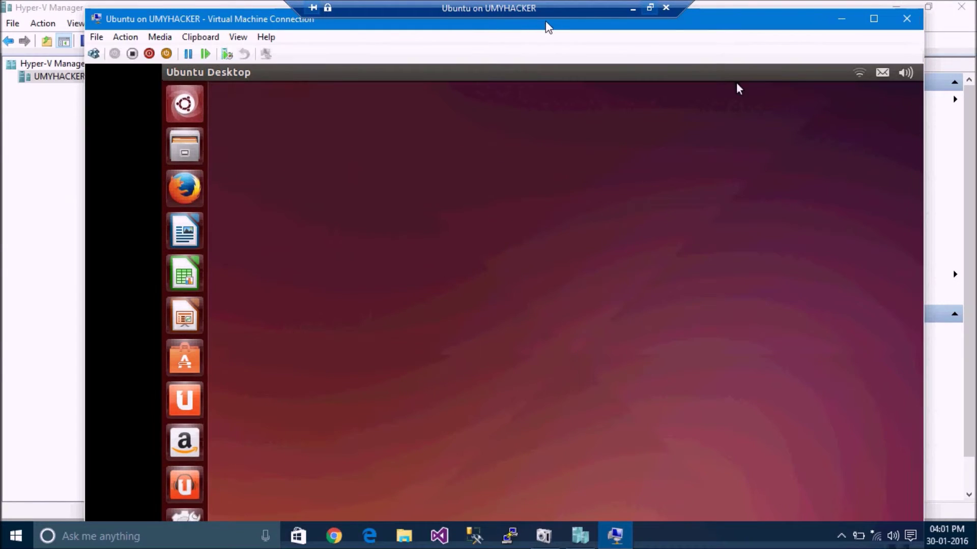
drag(714, 17, 561, 14)
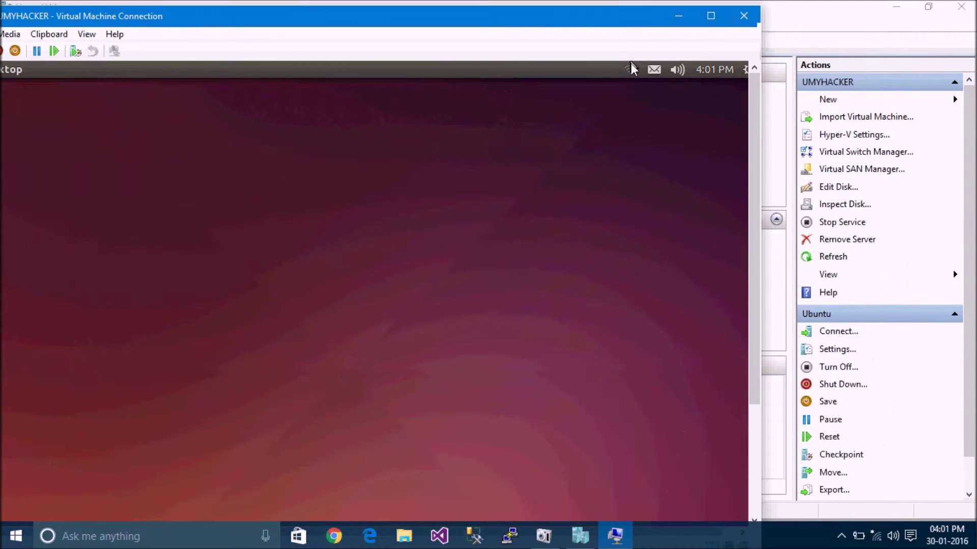
click(629, 72)
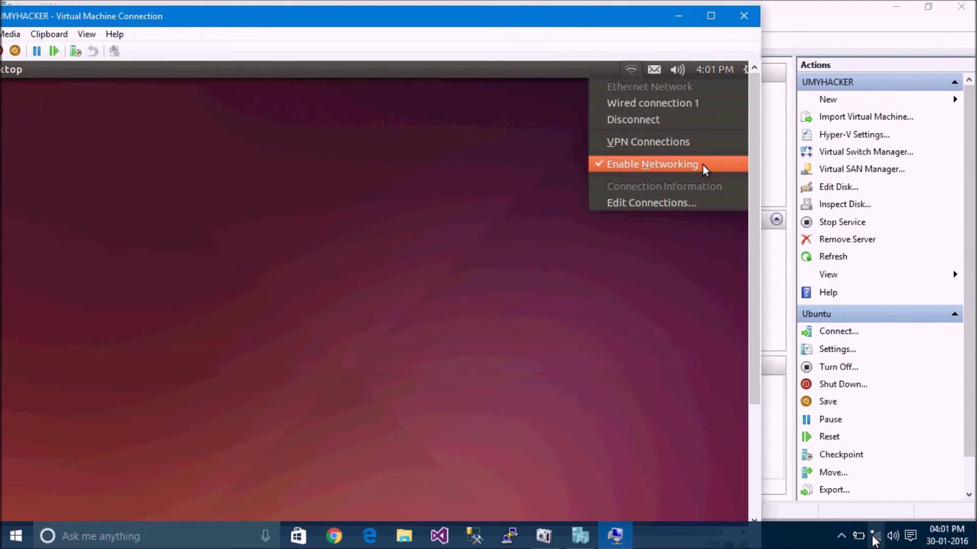
- Open the host's Network and Sharing Centre from the taskbar network icon
right_click(871, 538)
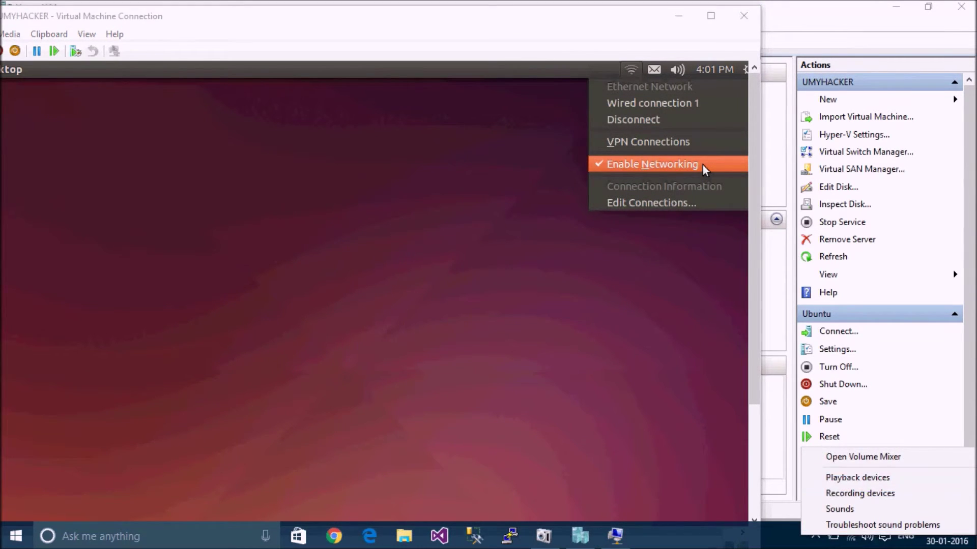
click(838, 541)
right_click(849, 539)
click(855, 515)
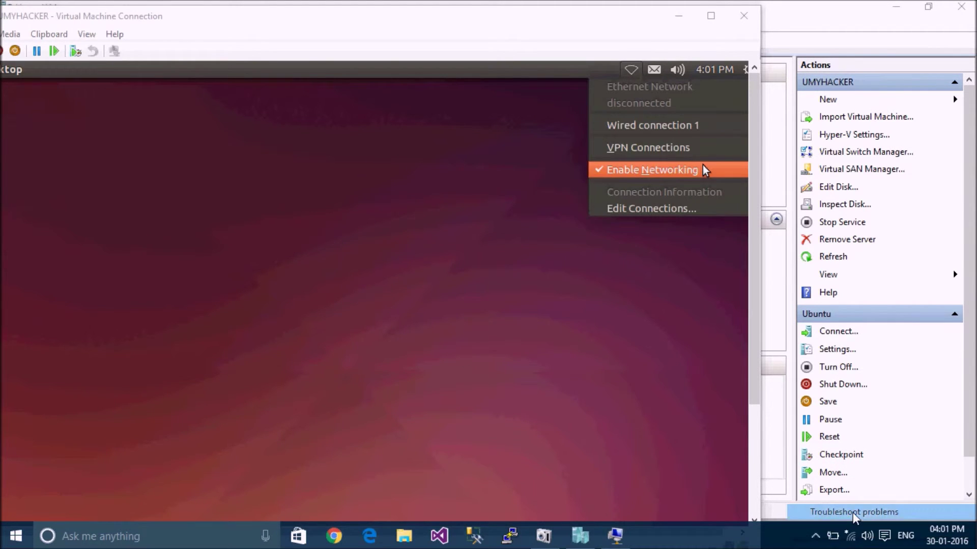
right_click(850, 537)
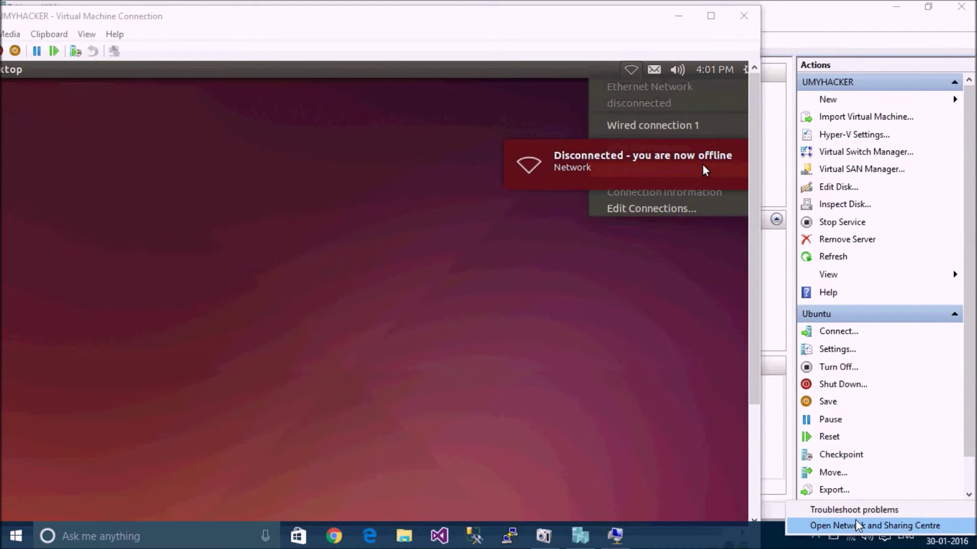
click(858, 527)
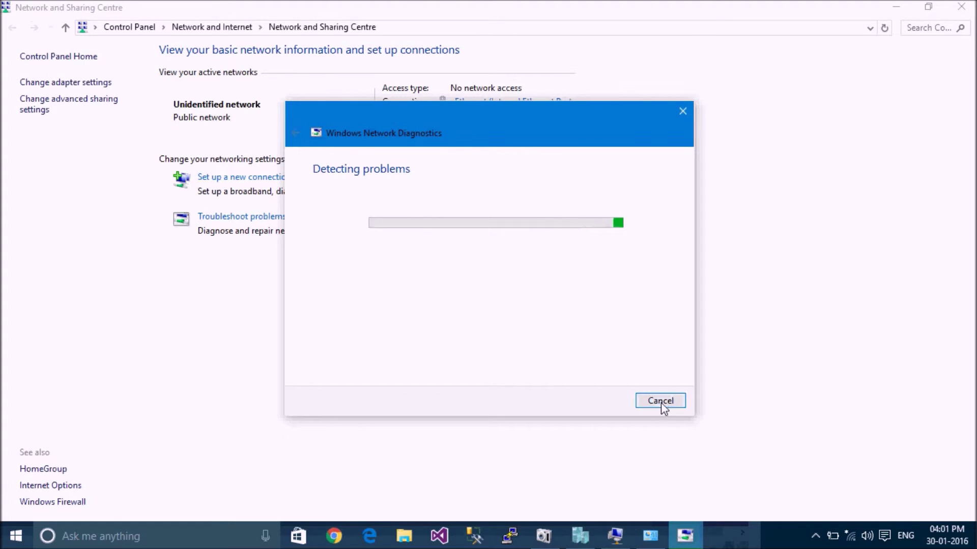
- Open vEthernet (Main Switch) IPv4 properties and choose manually entered addresses
click(661, 401)
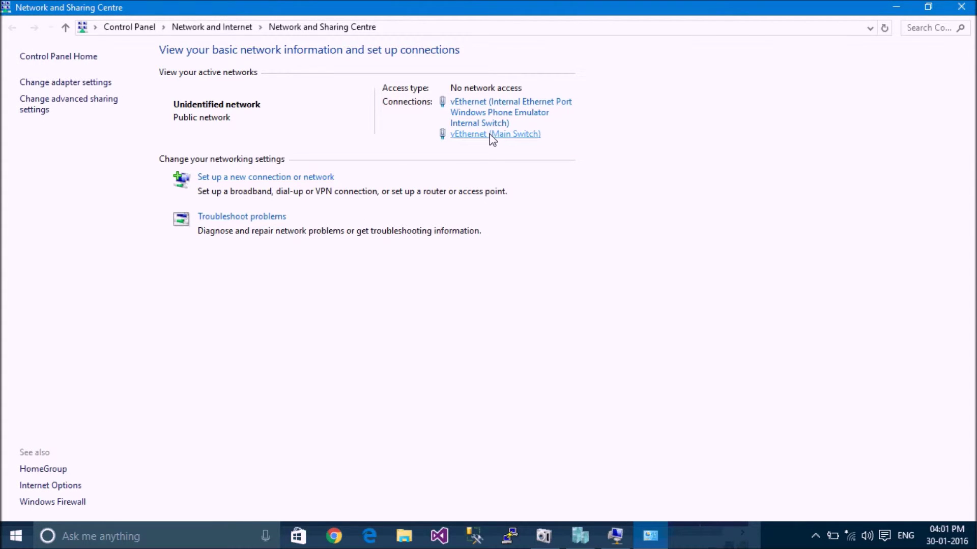
click(489, 134)
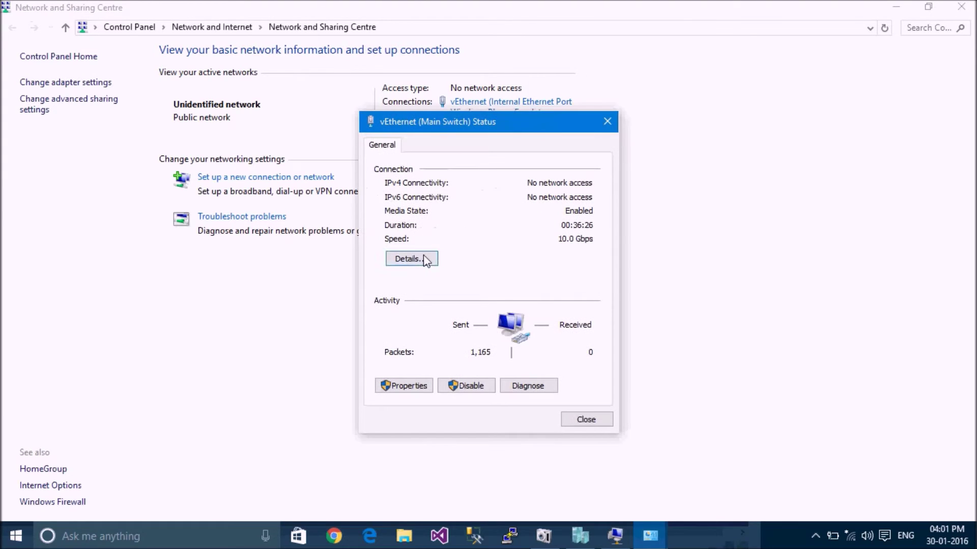
click(408, 389)
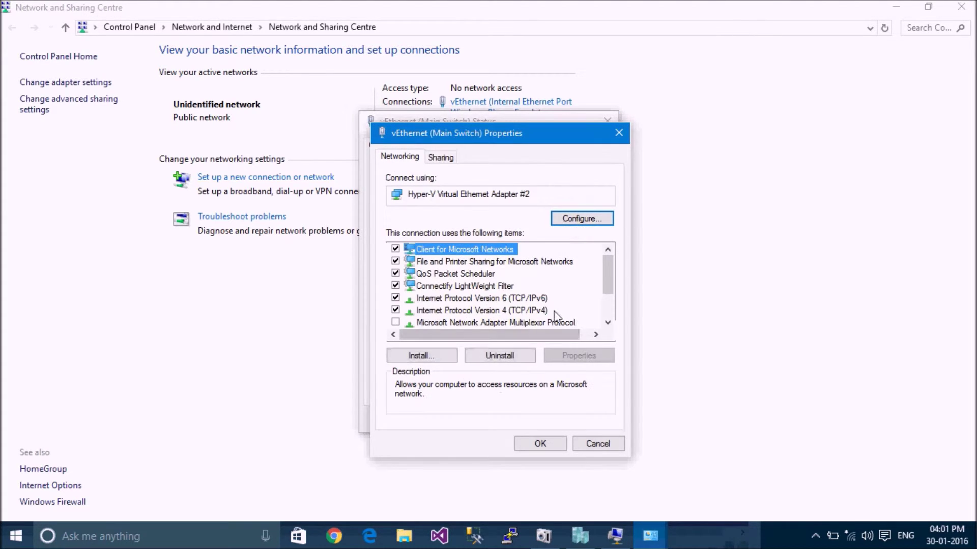
click(554, 310)
click(579, 355)
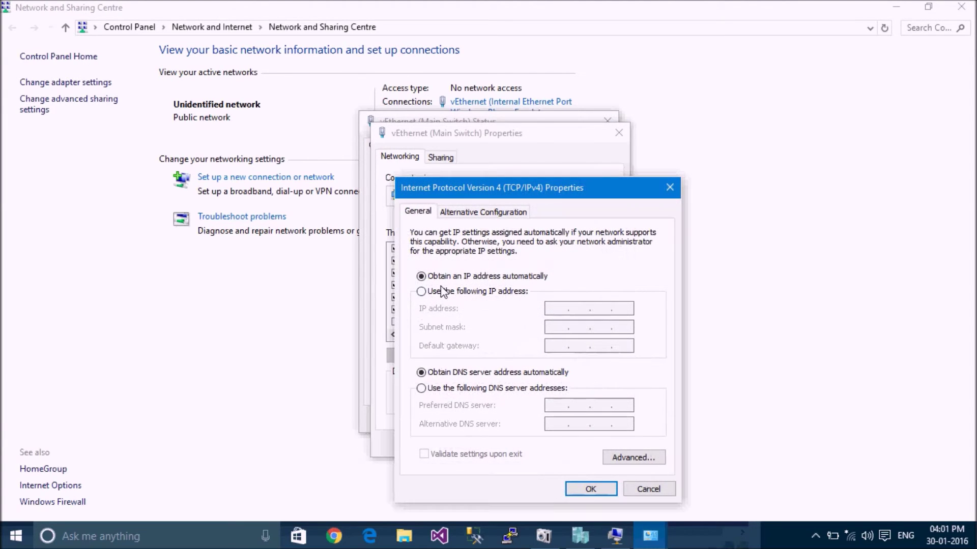
click(456, 291)
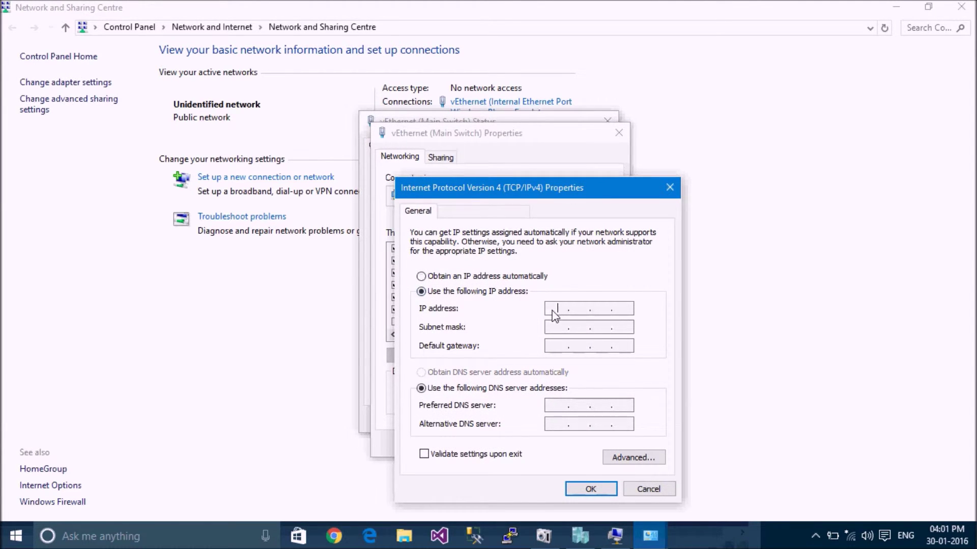
- Enter IP 192.168.1.1, mask 255.255.255.0, gateway 192.168.1.1, DNS 8.8.8.8 and 4.4.4.4, and save
text(192 . 168 . 1 . 1)
key(Tab)
key(Tab)
text(192.168.1.1)
key(Tab)
key(Tab)
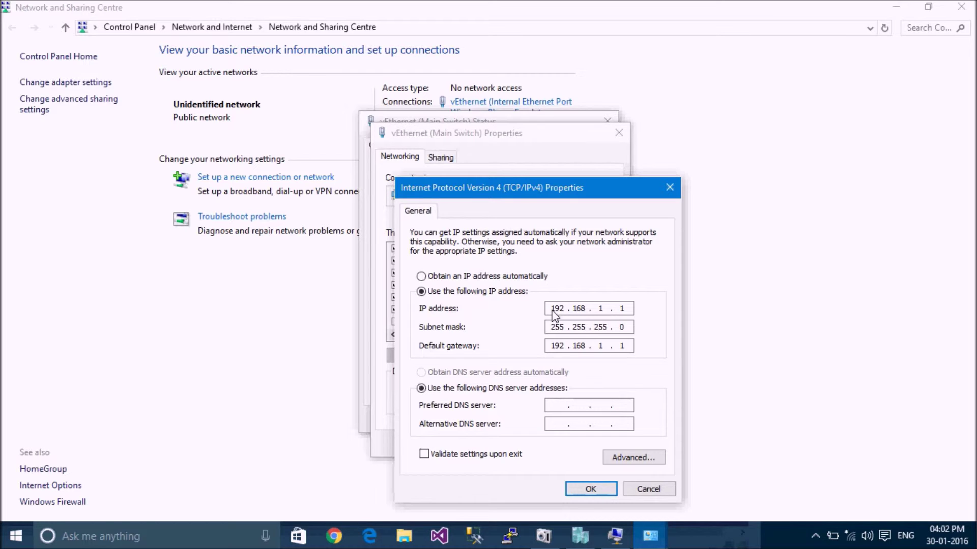
text(8.8.8.)
text(4.4.4.4)
double_click(622, 346)
click(590, 489)
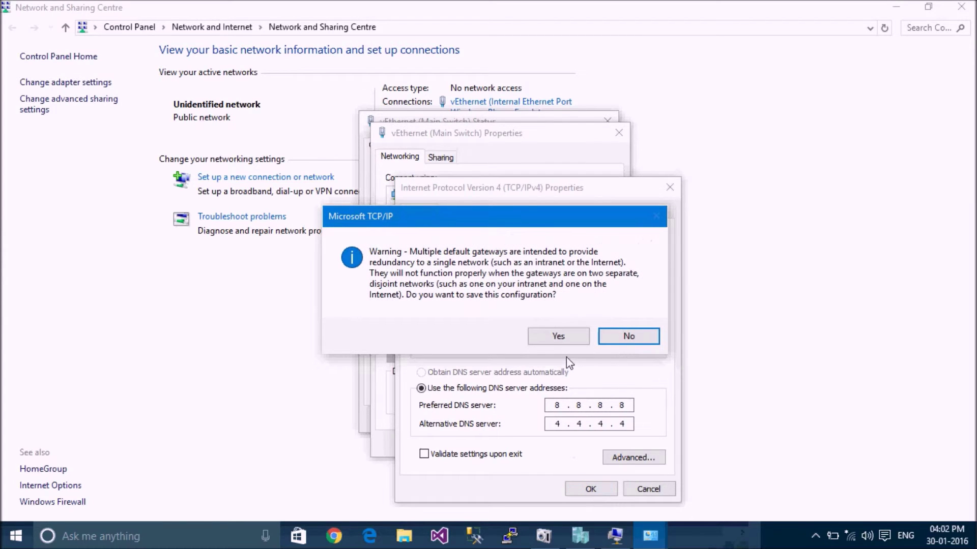
click(557, 336)
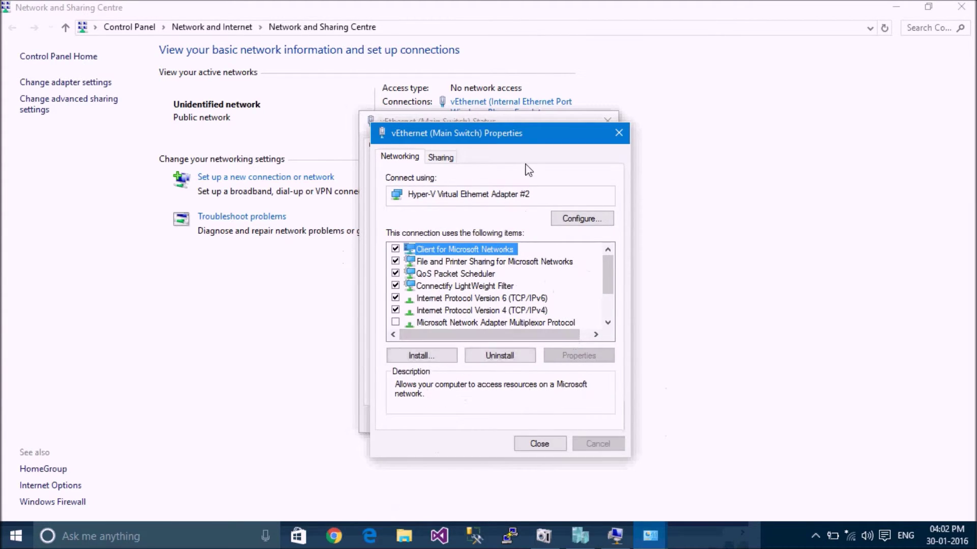
click(62, 83)
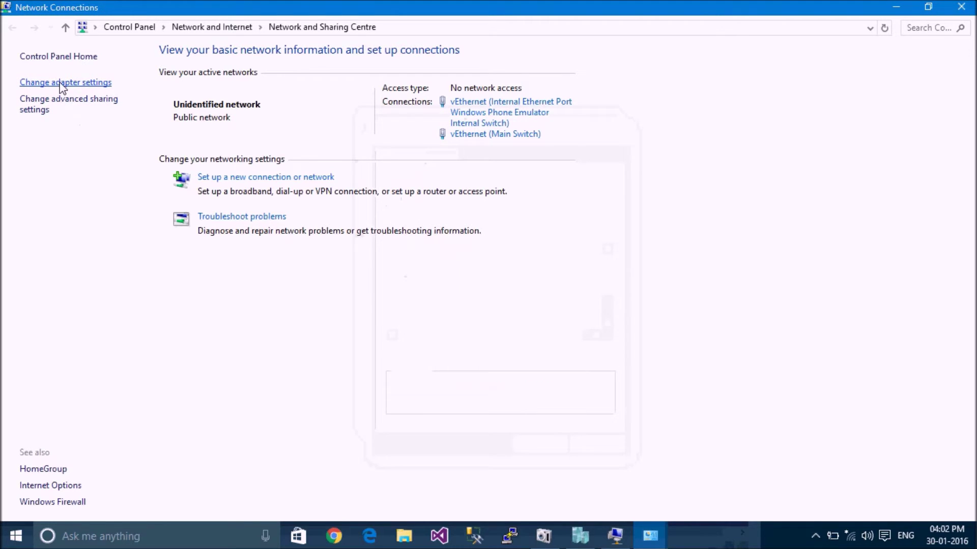
- Disable the vEthernet adapter and reconfirm its static IPv4 settings despite the gateway warning
right_click(643, 102)
click(662, 115)
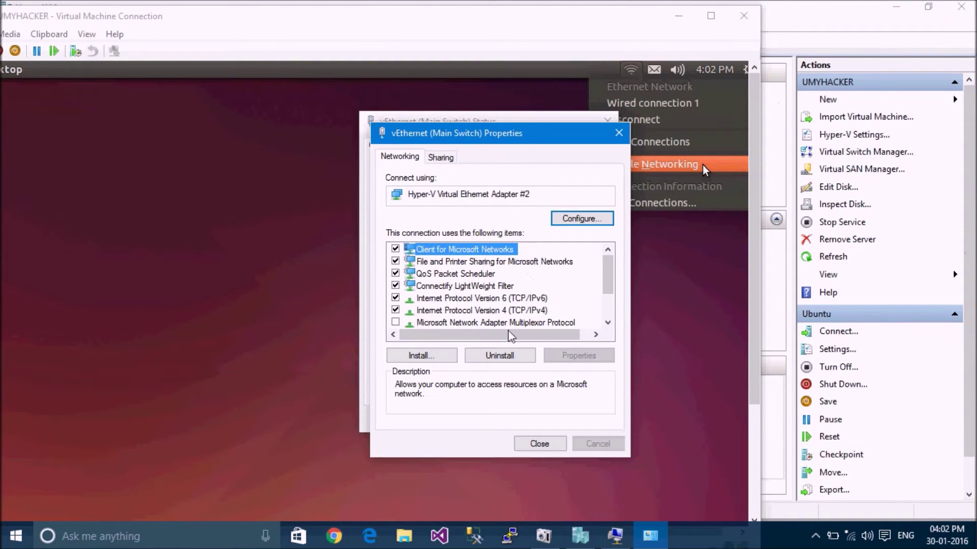
click(528, 311)
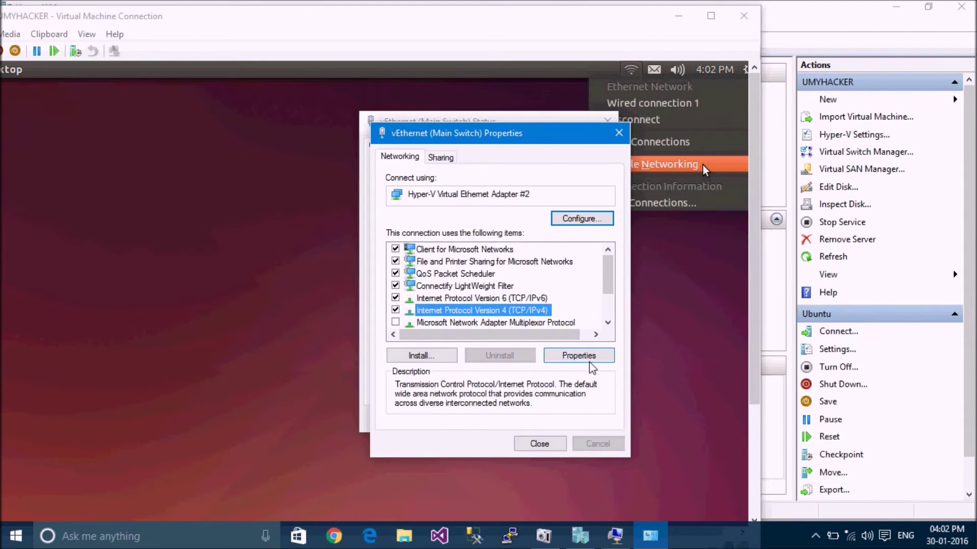
click(586, 357)
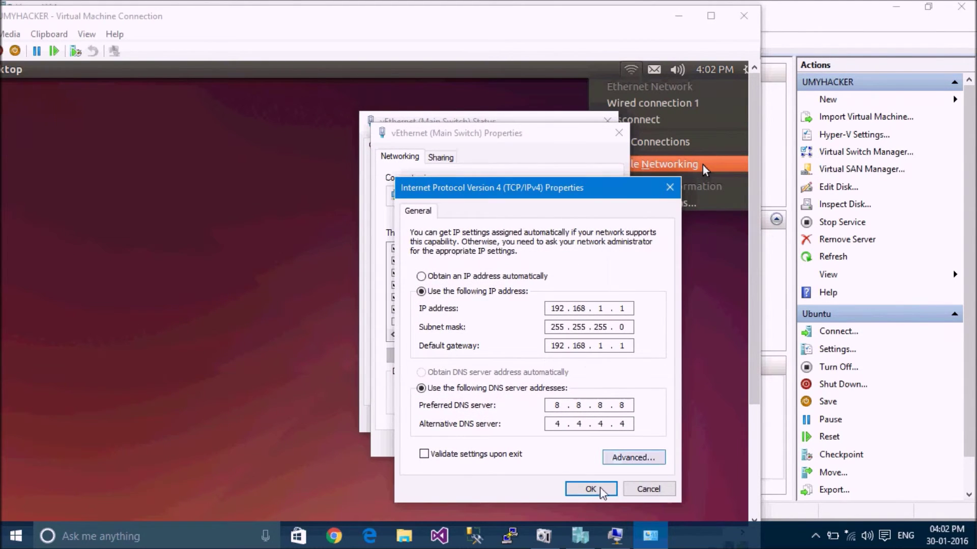
click(591, 489)
click(552, 337)
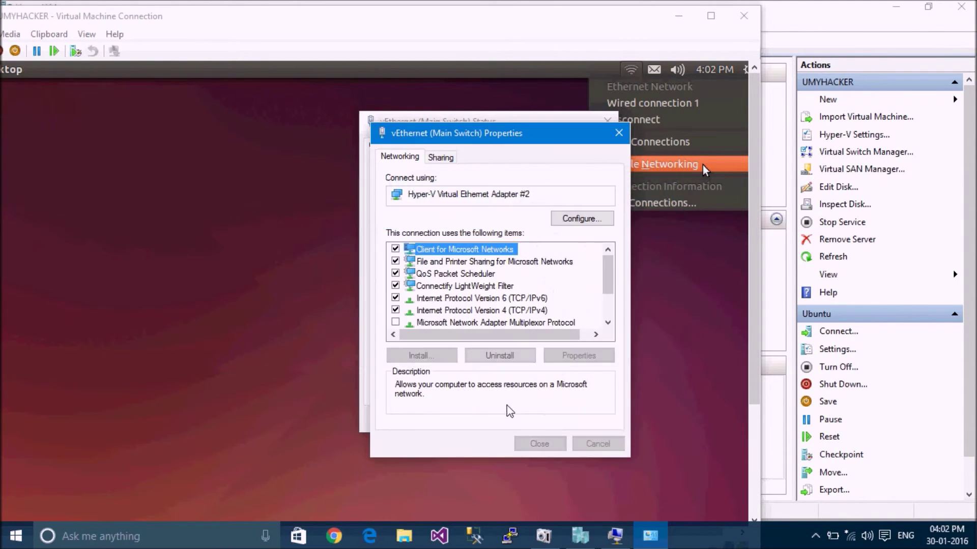
- Close the host adapter dialogs and select Wired connection 1 in Ubuntu's connection list
click(538, 444)
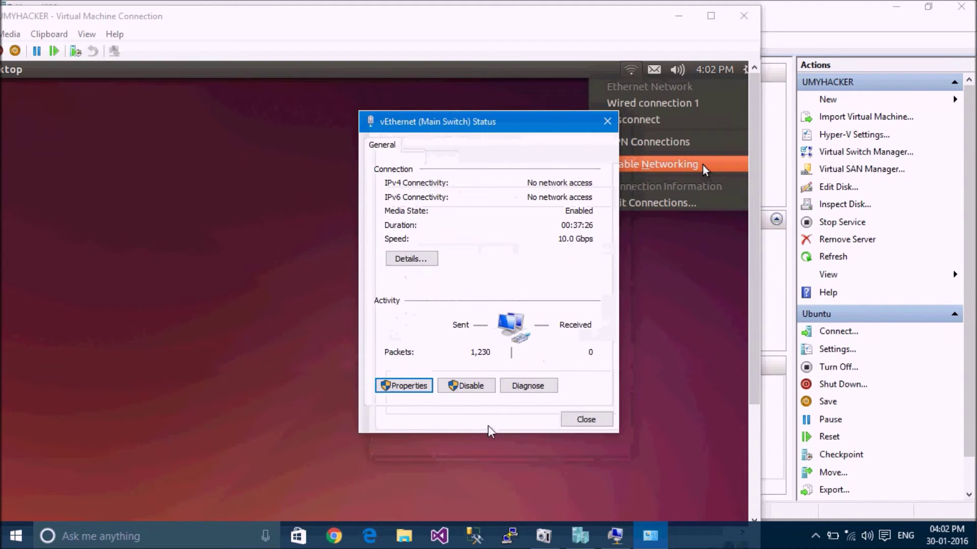
click(589, 423)
click(643, 205)
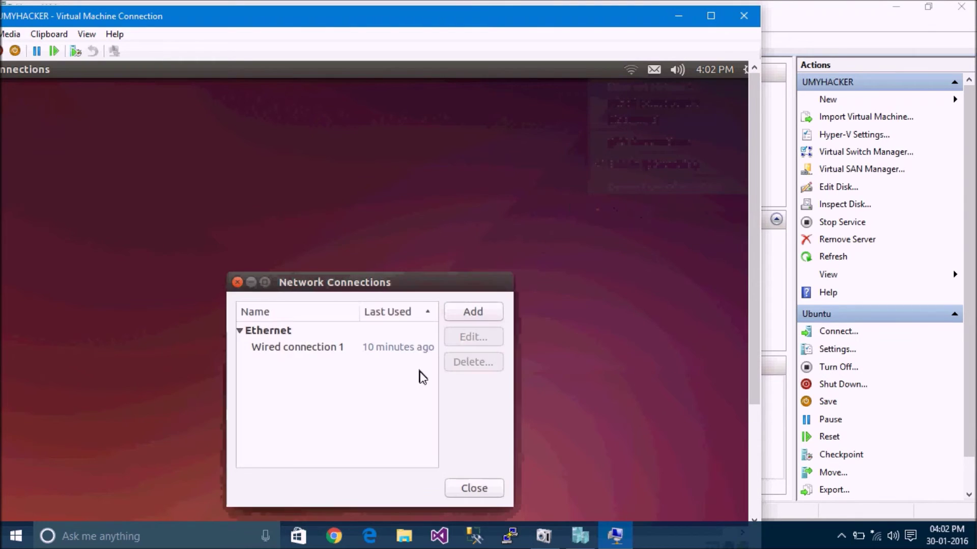
click(369, 349)
- Switch Wired connection 1's IPv4 method to Manual and add an address entry
click(478, 342)
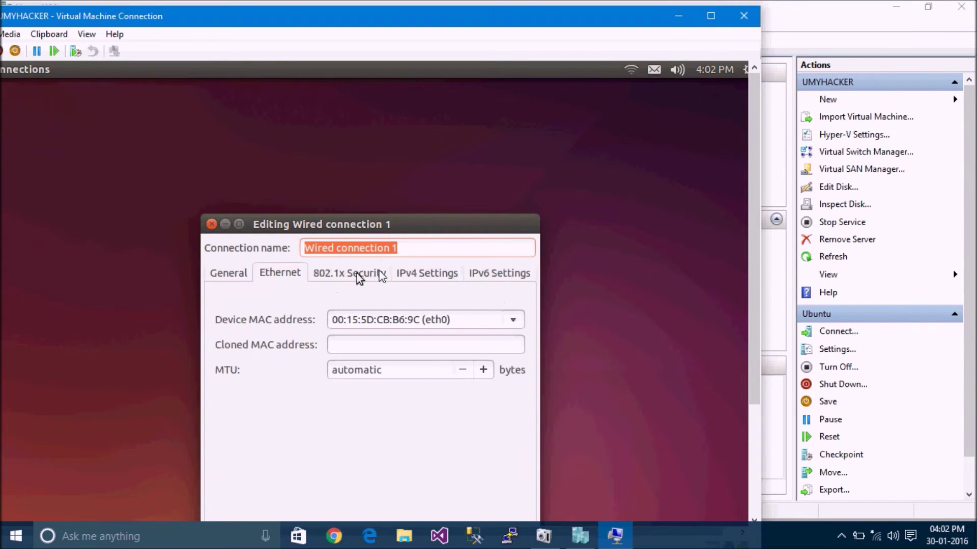
click(417, 275)
click(392, 305)
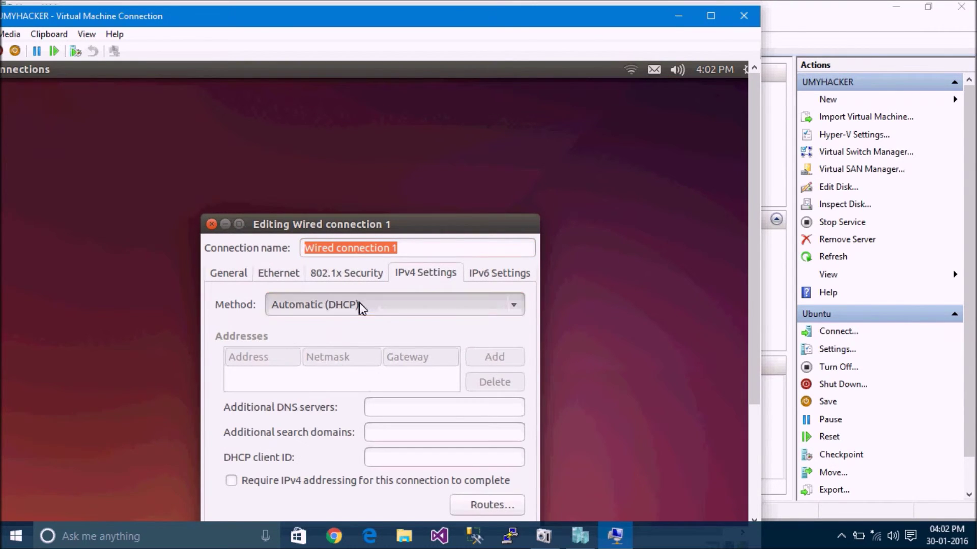
click(327, 347)
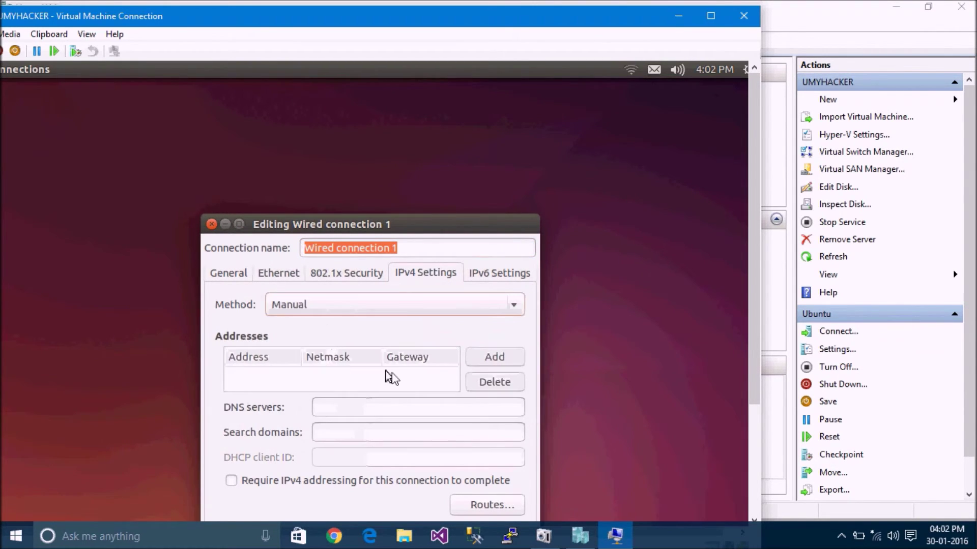
click(488, 358)
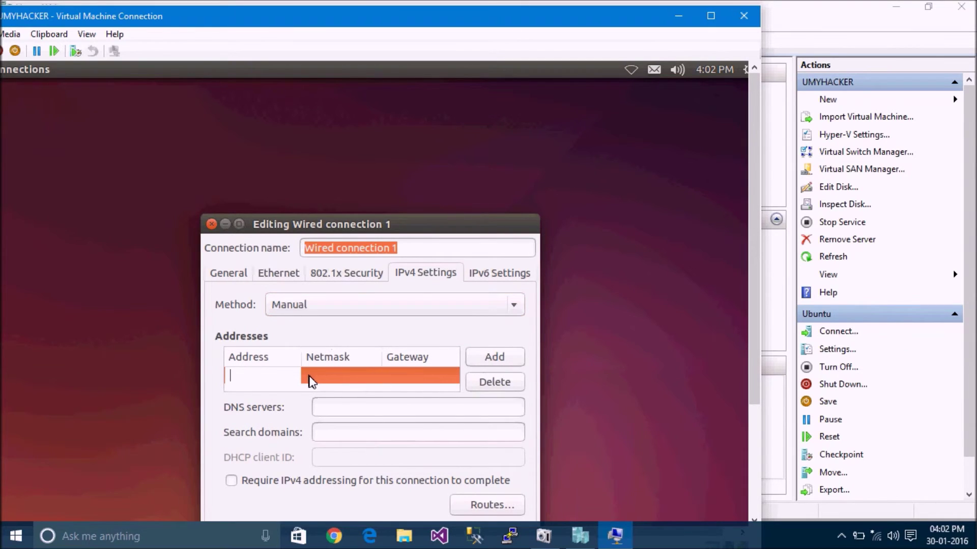
- Enter address 192.168.1.2, netmask 255.255.255.0, gateway 192.168.1.1, then save and close
text(192)
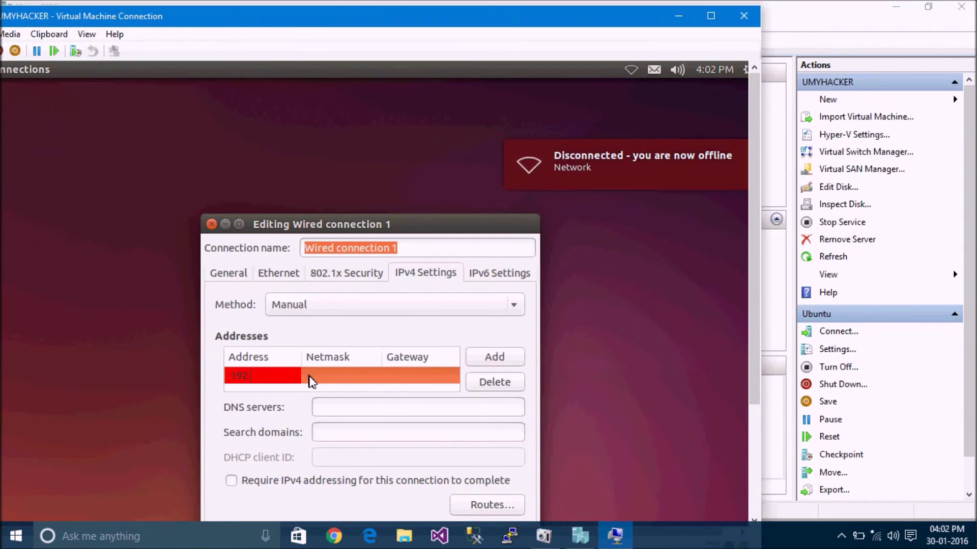
text(.168.1.2)
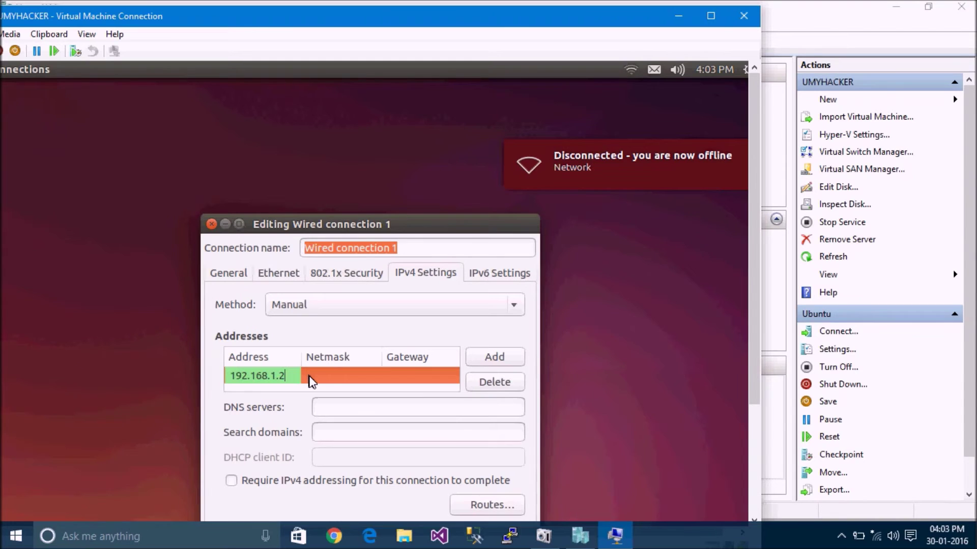
key(Tab)
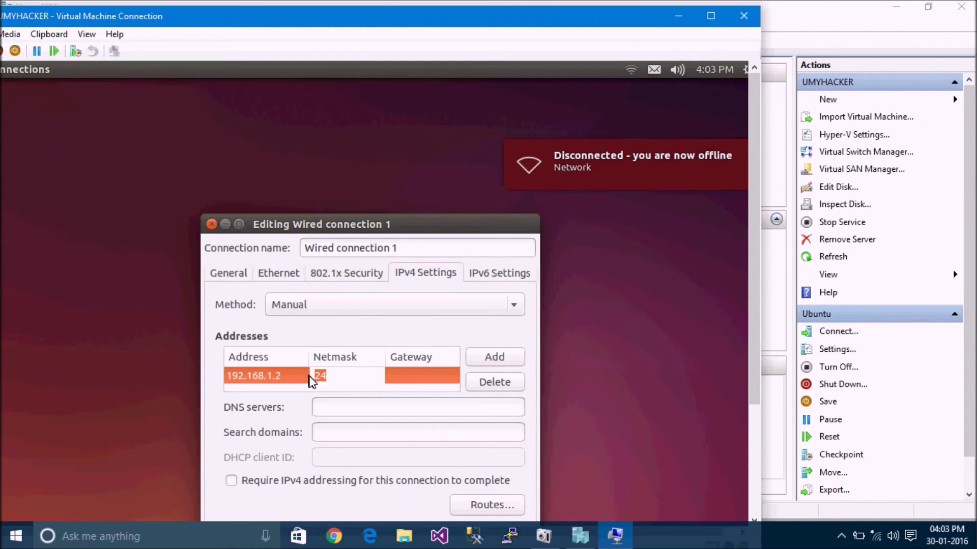
text(255)
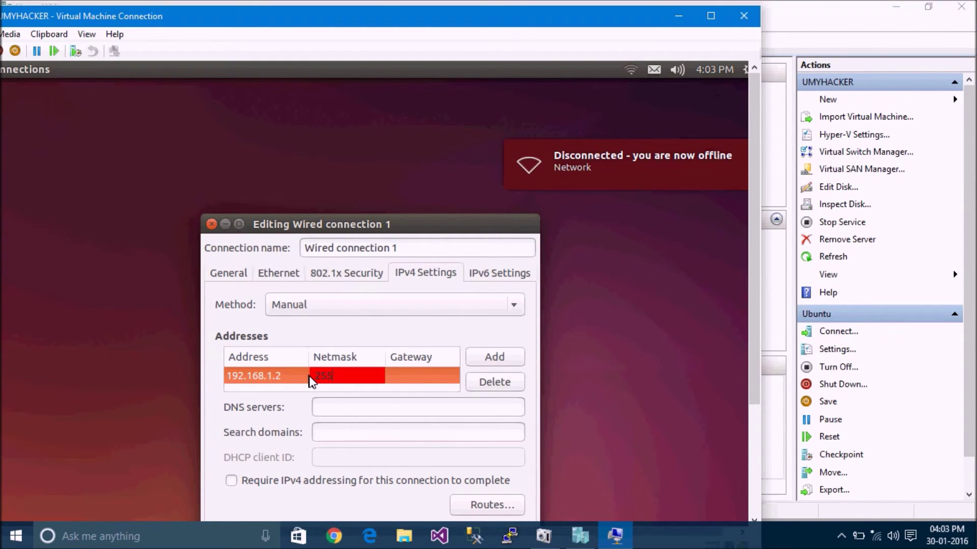
text(.255.255.0)
key(Tab)
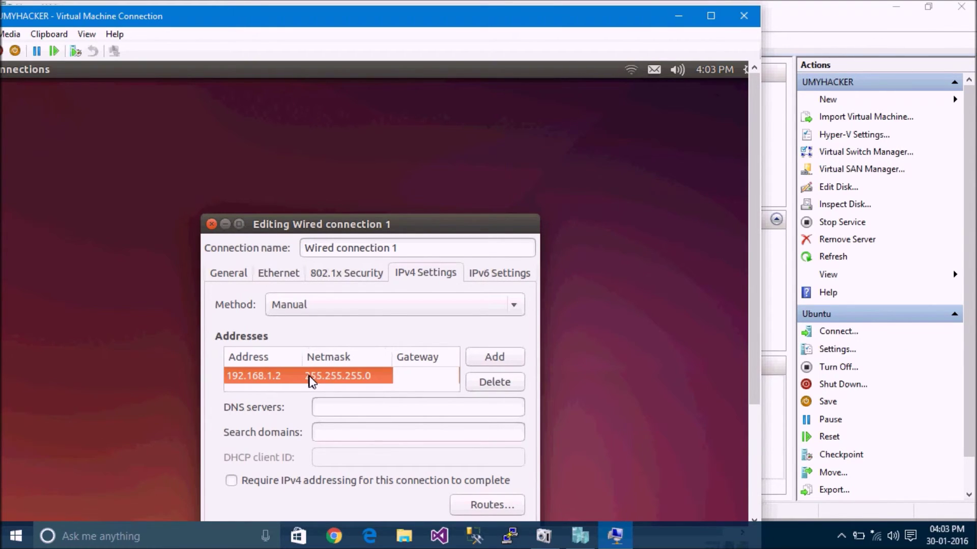
text(192.1)
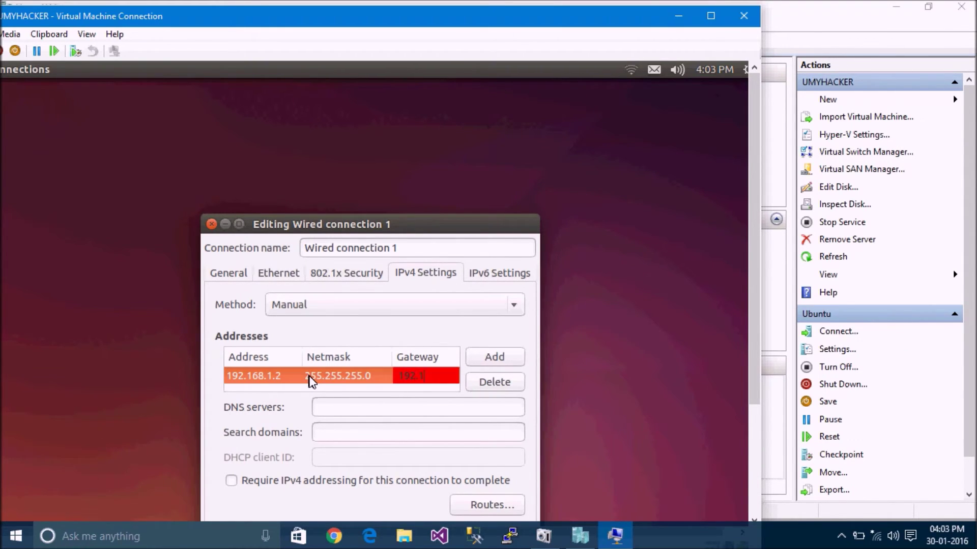
text(68.1.1)
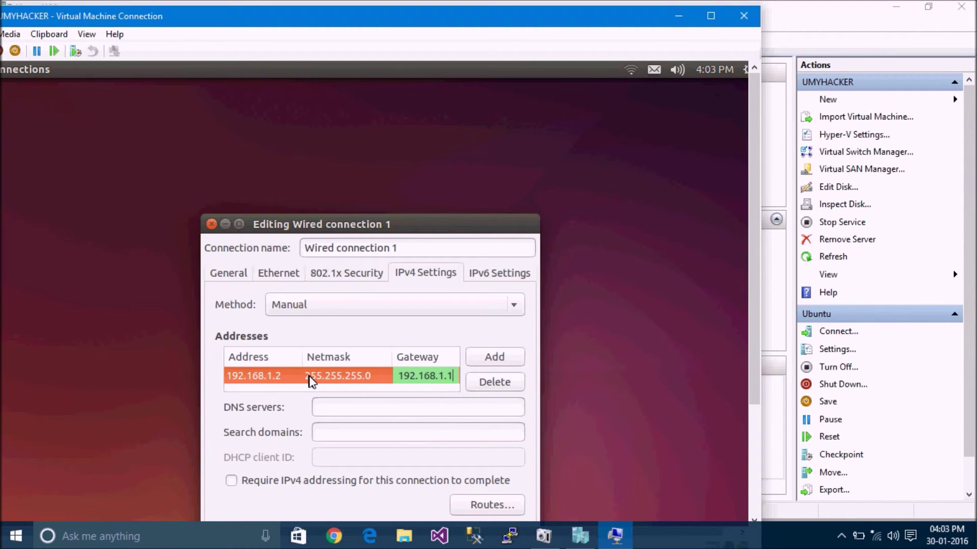
drag(405, 227, 411, 159)
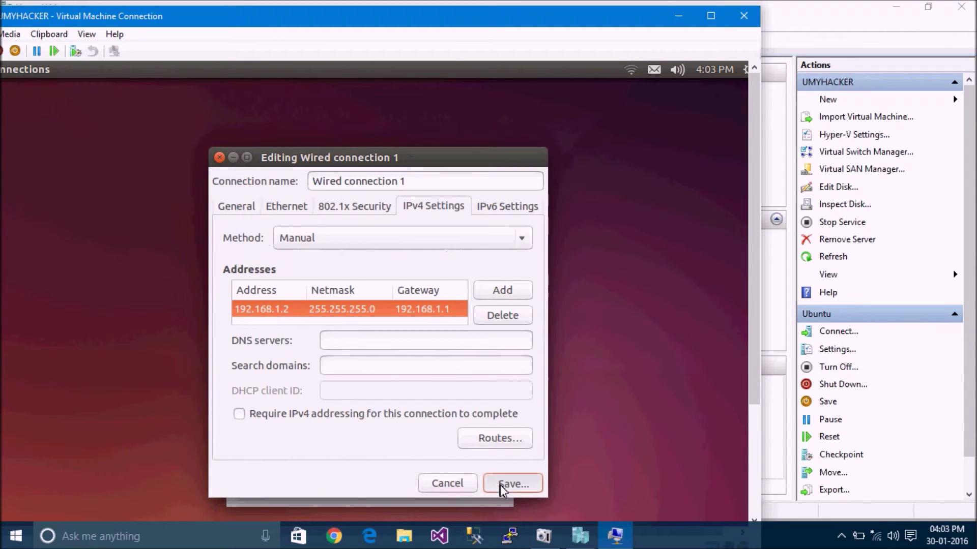
click(500, 485)
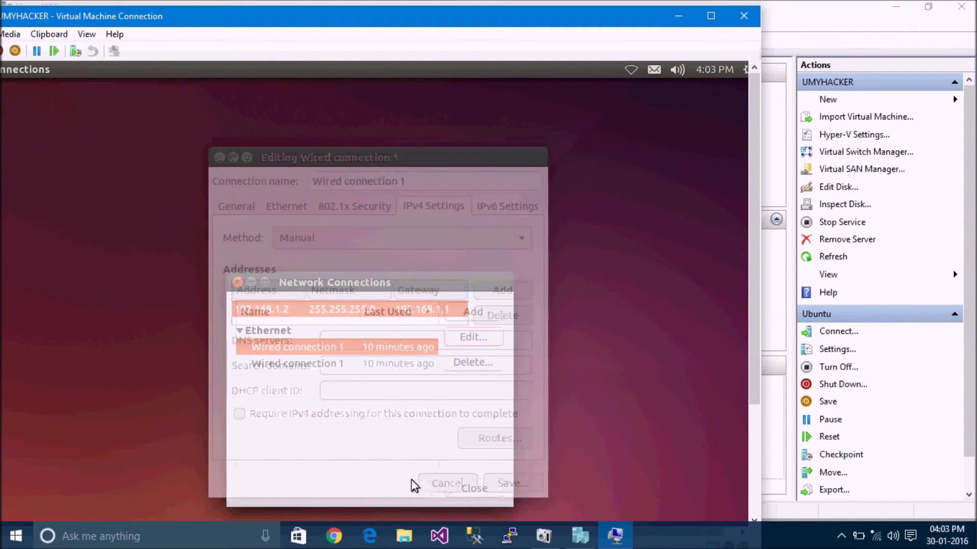
click(468, 487)
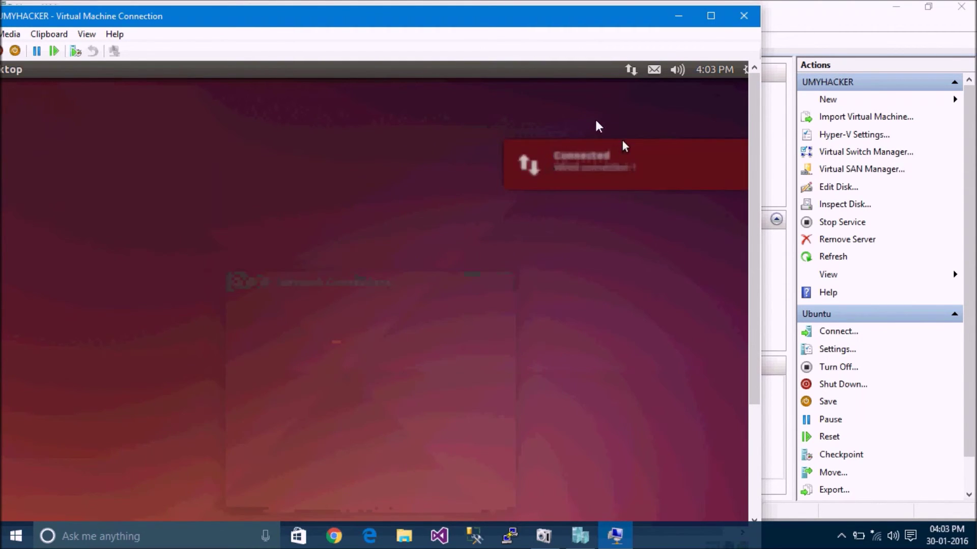
- Launch Terminal by searching 'terminal' in the Ubuntu Dash
right_click(350, 178)
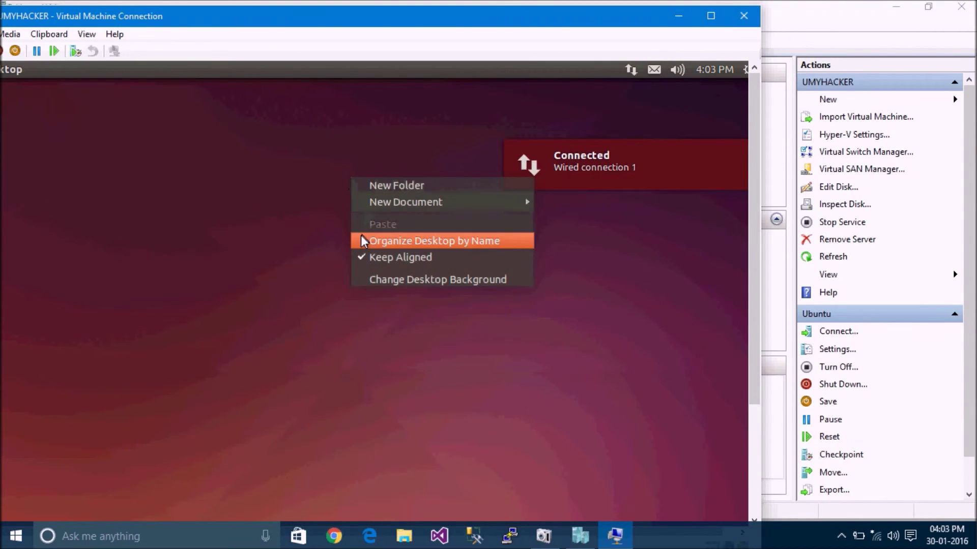
drag(575, 23, 694, 20)
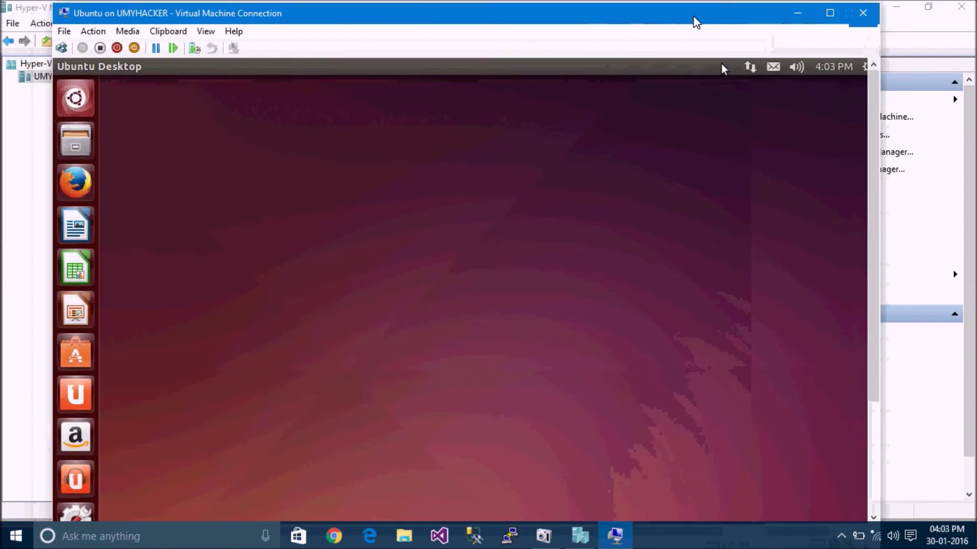
click(76, 99)
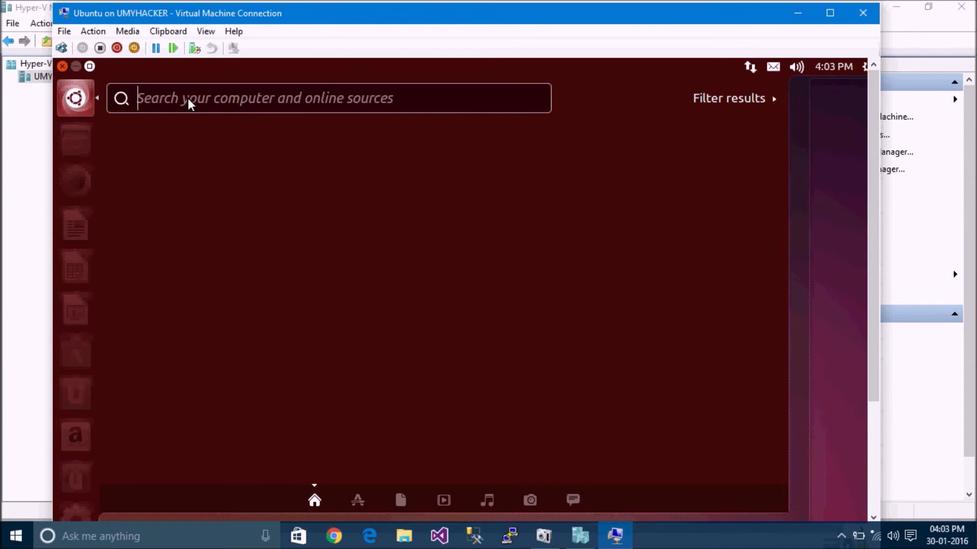
text(te)
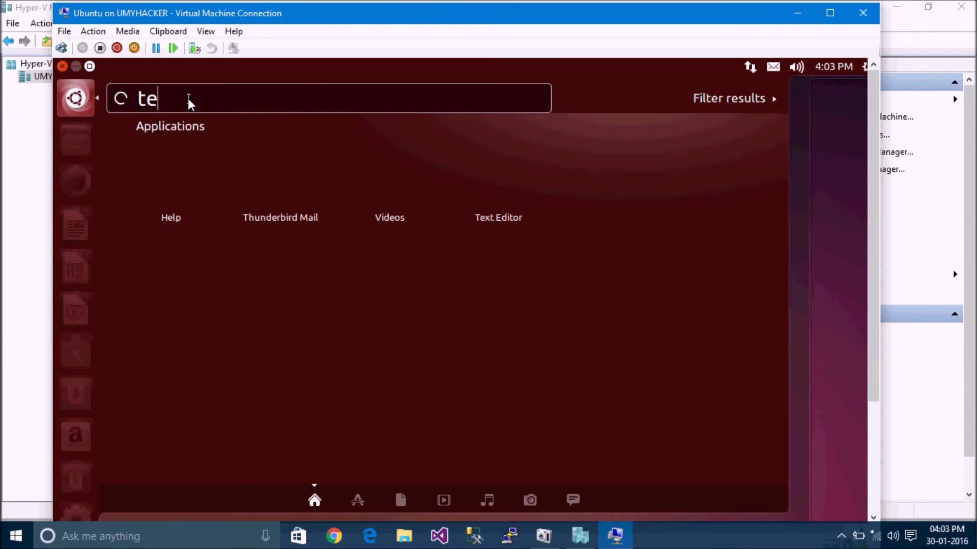
text(rmi)
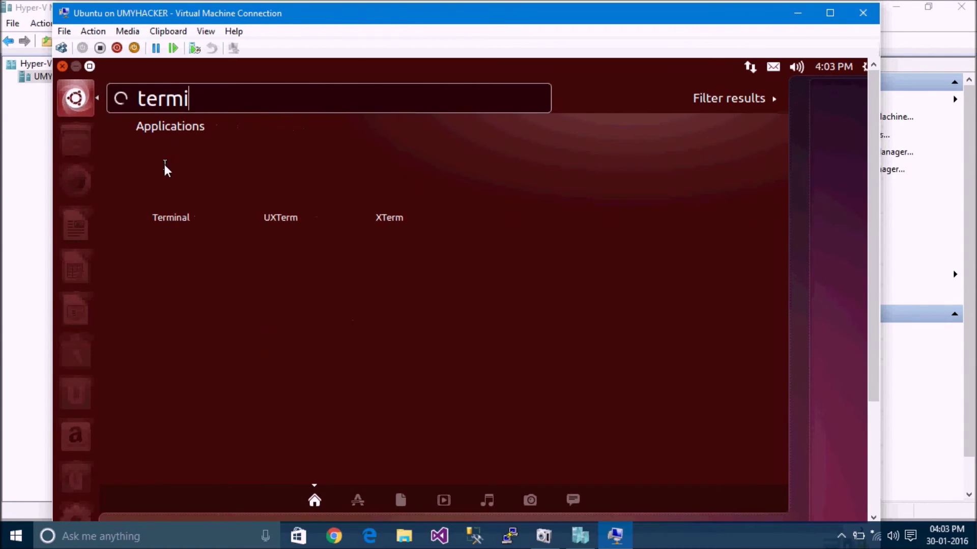
text(nal)
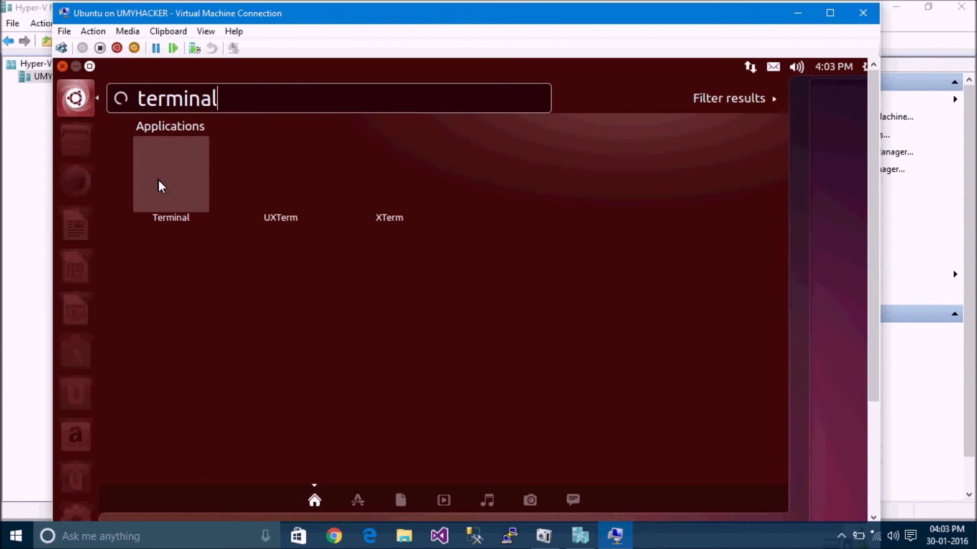
click(159, 181)
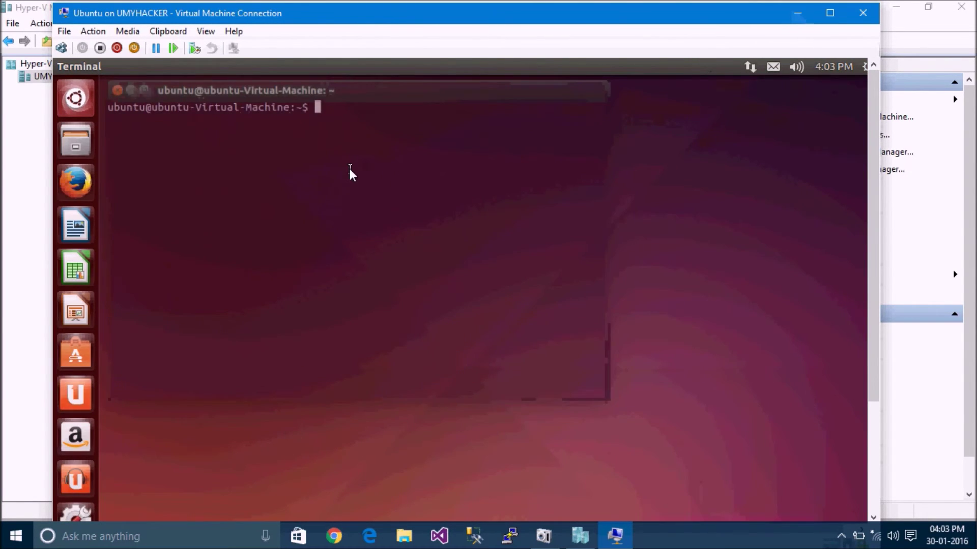
- Run 'ping 192.168.1.1', stop it with Ctrl+C, and minimize Hyper-V Manager
text(ping 1)
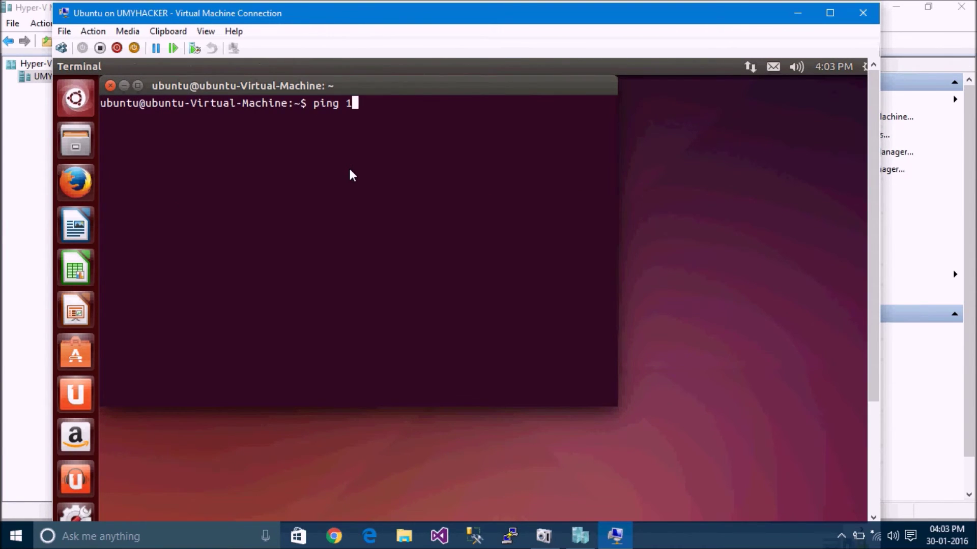
text(92.168.1.1)
key(Return)
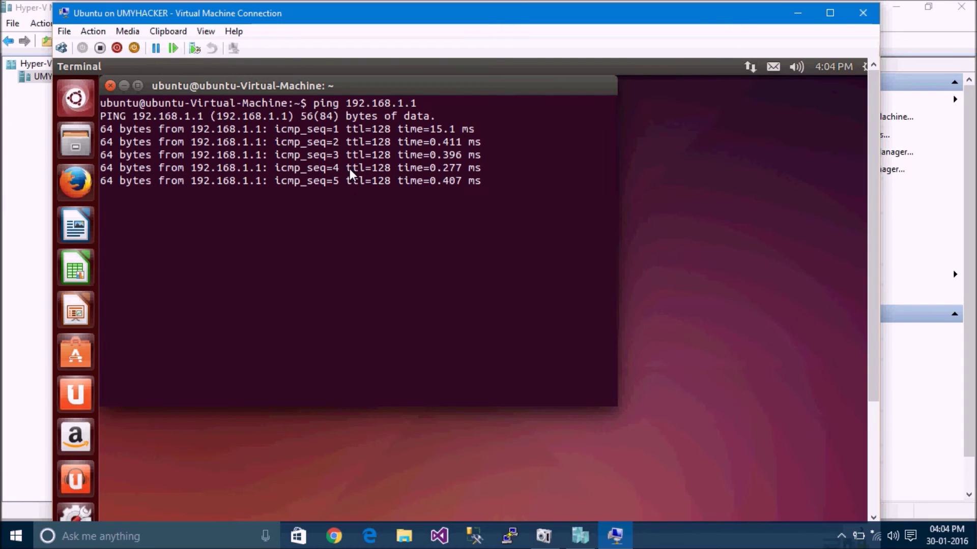
key(ctrl+c)
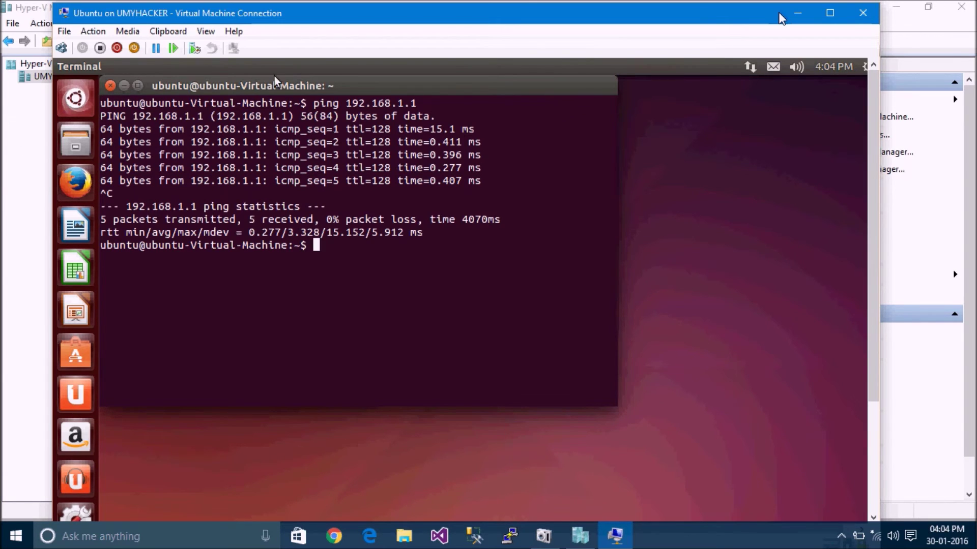
click(914, 7)
click(895, 7)
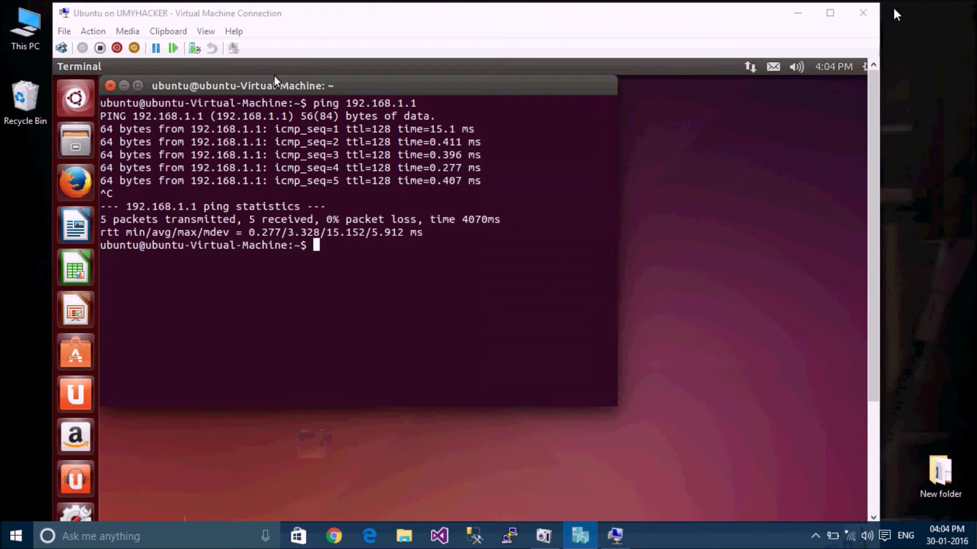
- In a host Command Prompt, run 'ping 192.168.1.2', then exit
click(940, 138)
key(super+r)
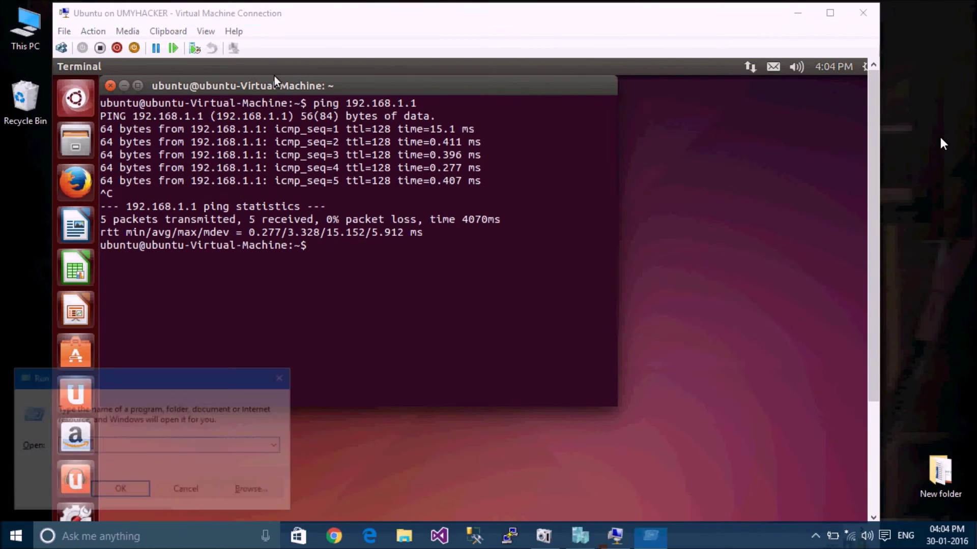
key(Return)
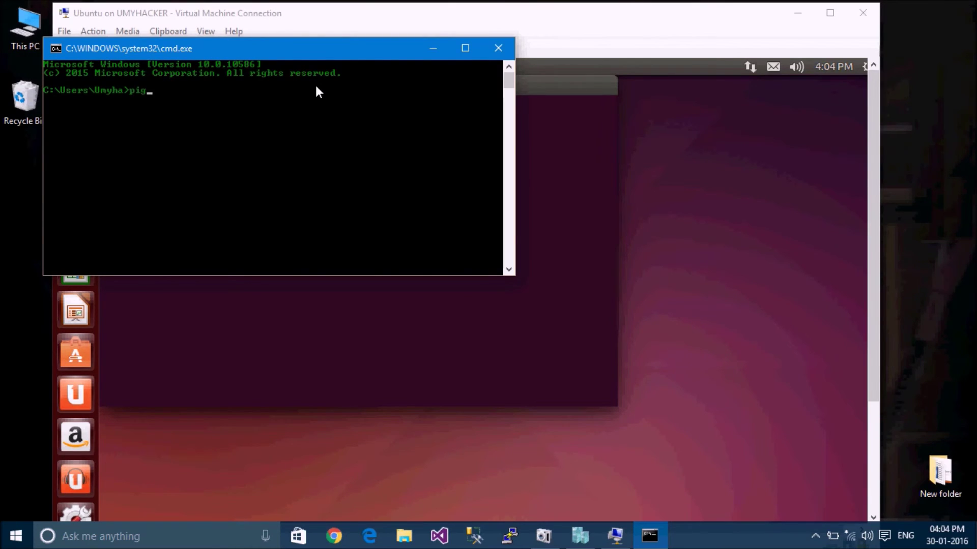
text(ping 192.168.1.2)
key(Return)
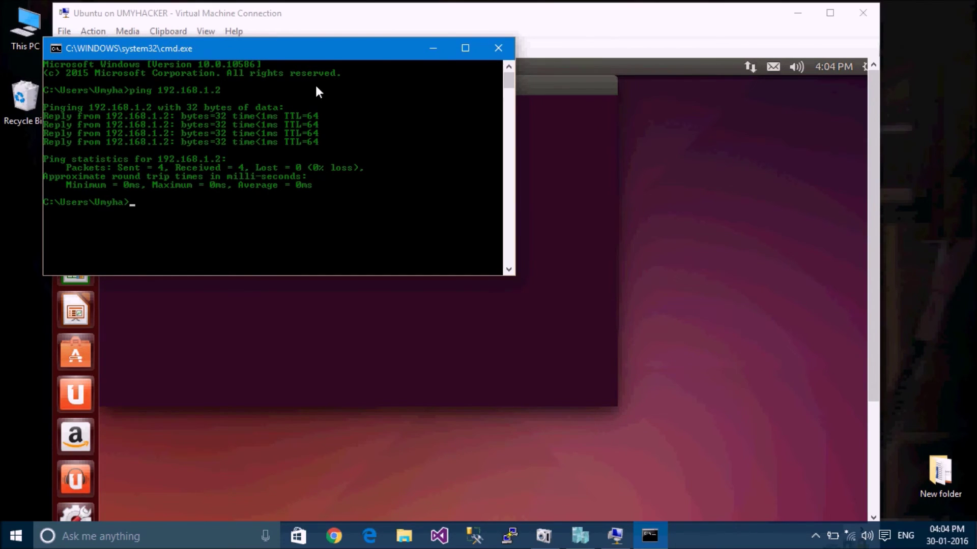
text(xit)
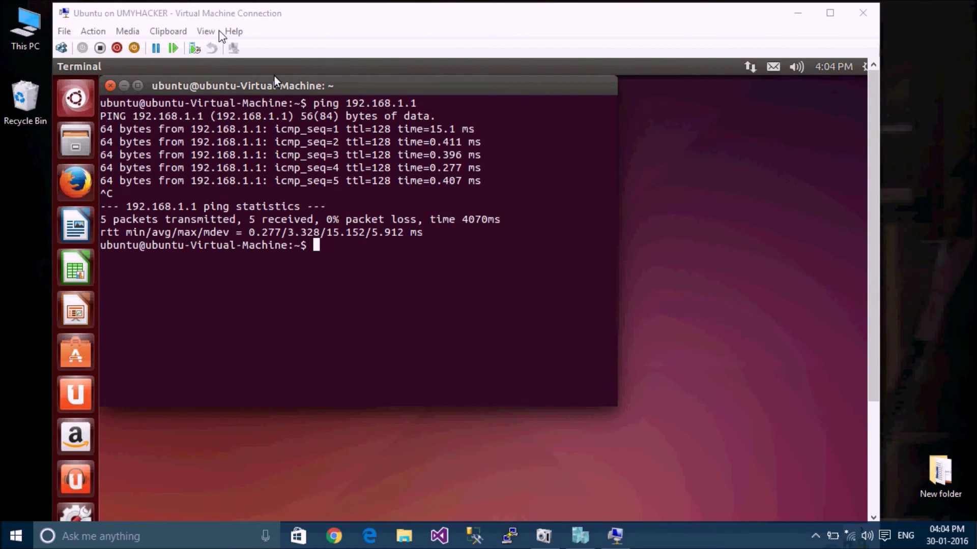
- Switch the VM connection window to View > Full Screen Mode
click(206, 31)
click(229, 47)
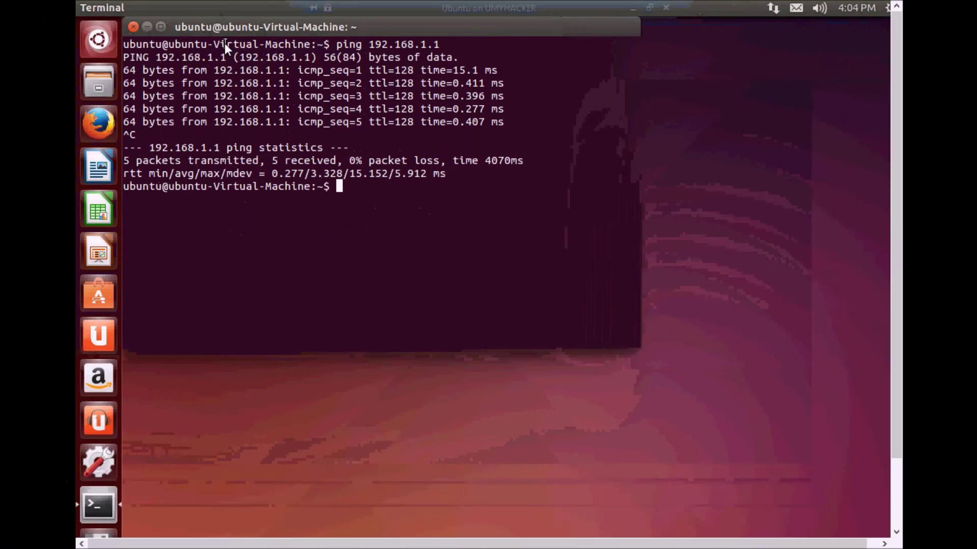